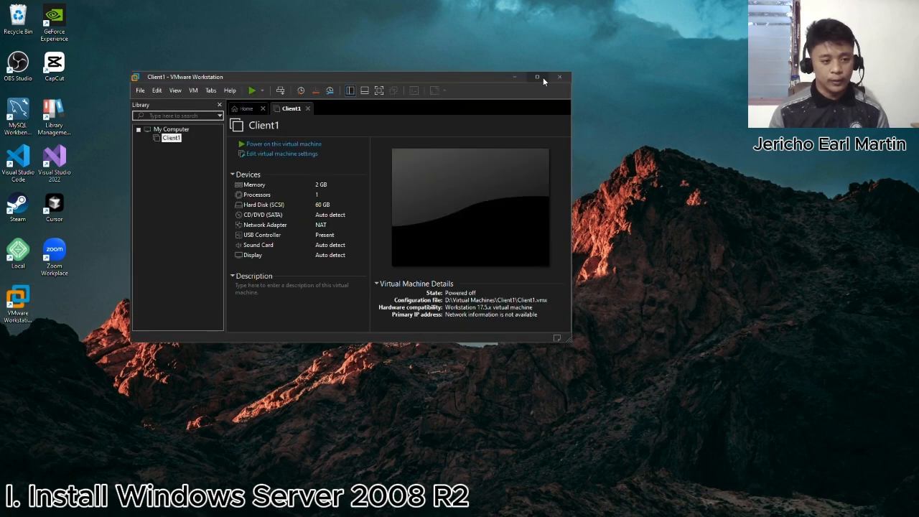
- Maximize the VMware Workstation window and remove the Client1 virtual machine from the library
{"action": "left_click", "coordinate": [538, 77]}
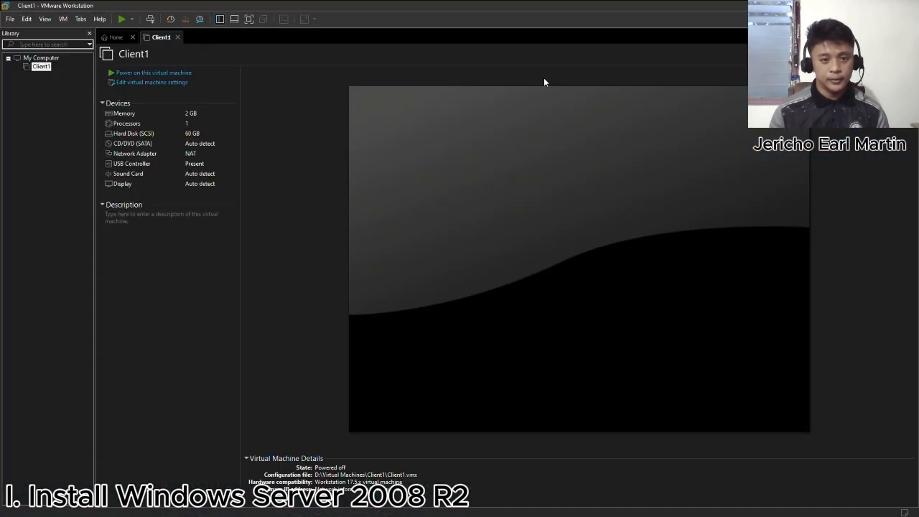
{"action": "right_click", "coordinate": [41, 66]}
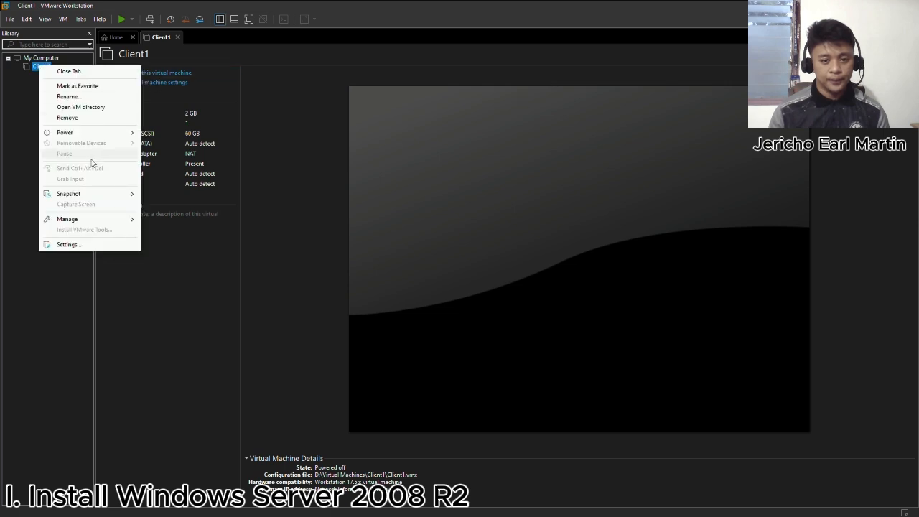
{"action": "left_click", "coordinate": [87, 118]}
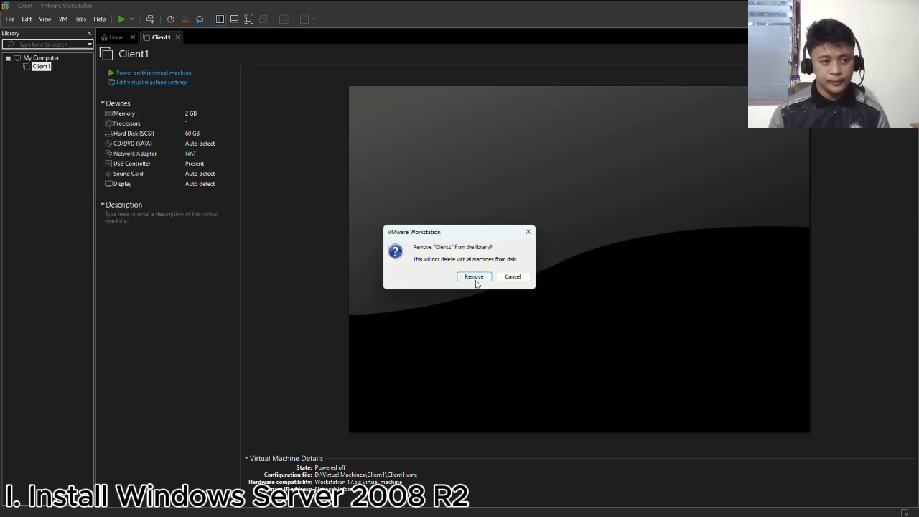
{"action": "left_click", "coordinate": [474, 277]}
- Start a new virtual machine with the typical configuration, using D:\SysAd\Windows_Server_2008_R2_x64.iso as the installer disc image
{"action": "left_click", "coordinate": [408, 146]}
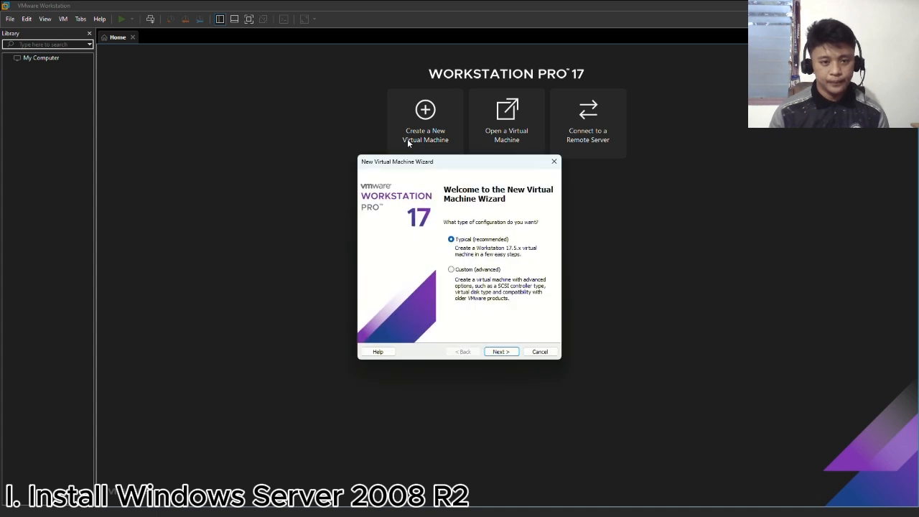
{"action": "left_click", "coordinate": [501, 352]}
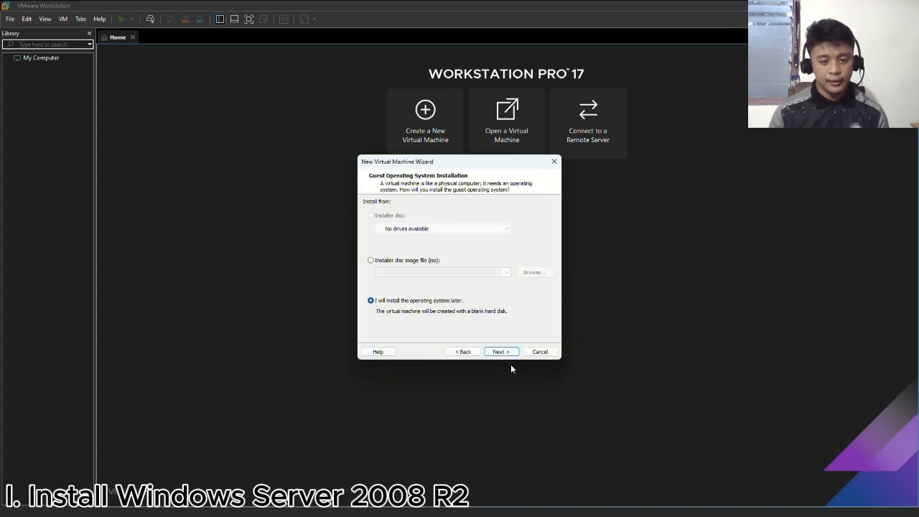
{"action": "left_click", "coordinate": [381, 260]}
{"action": "left_click", "coordinate": [507, 273]}
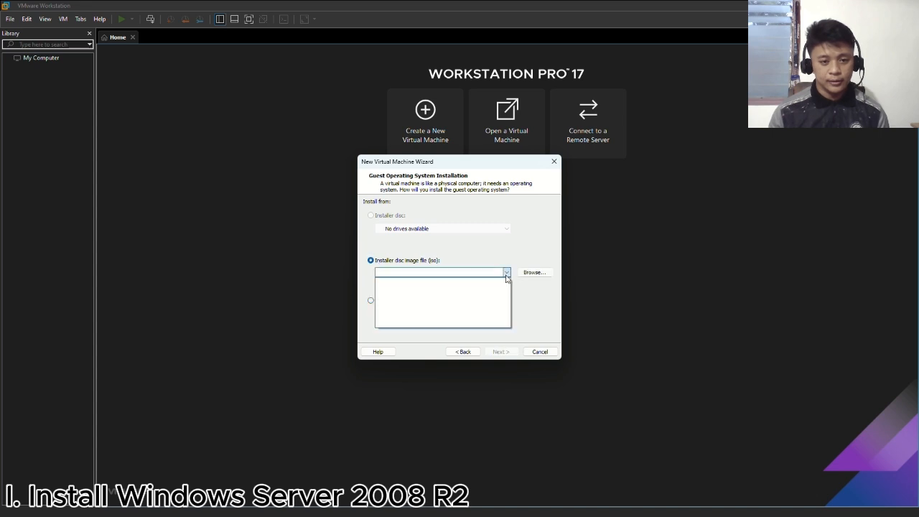
{"action": "left_click", "coordinate": [531, 273]}
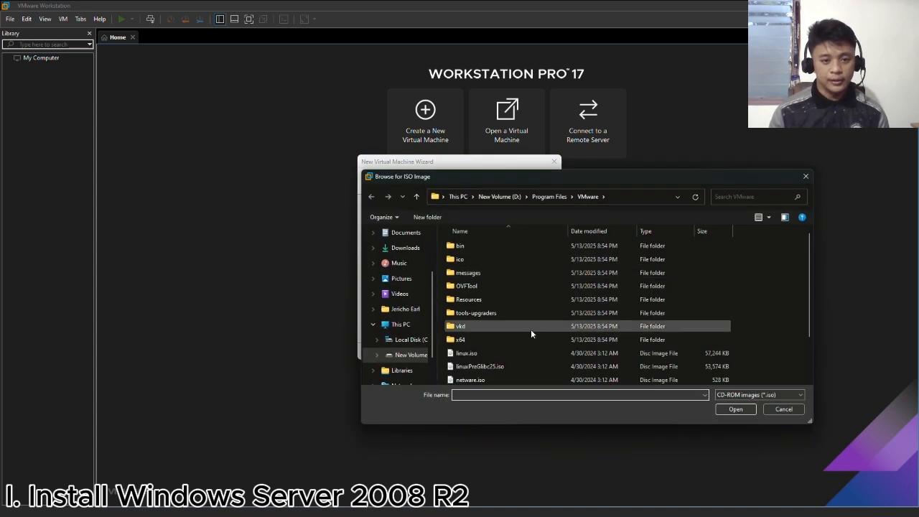
{"action": "left_click", "coordinate": [399, 362]}
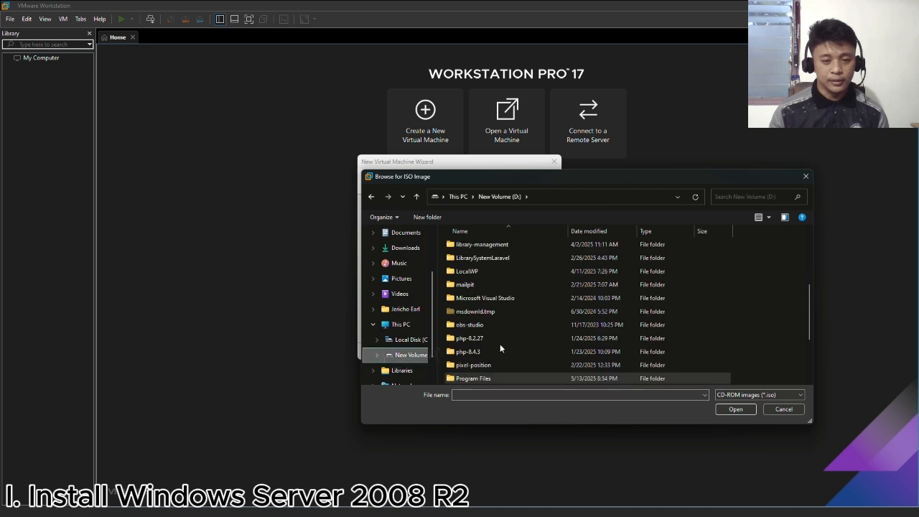
{"action": "left_click", "coordinate": [502, 342]}
{"action": "double_click", "coordinate": [502, 342]}
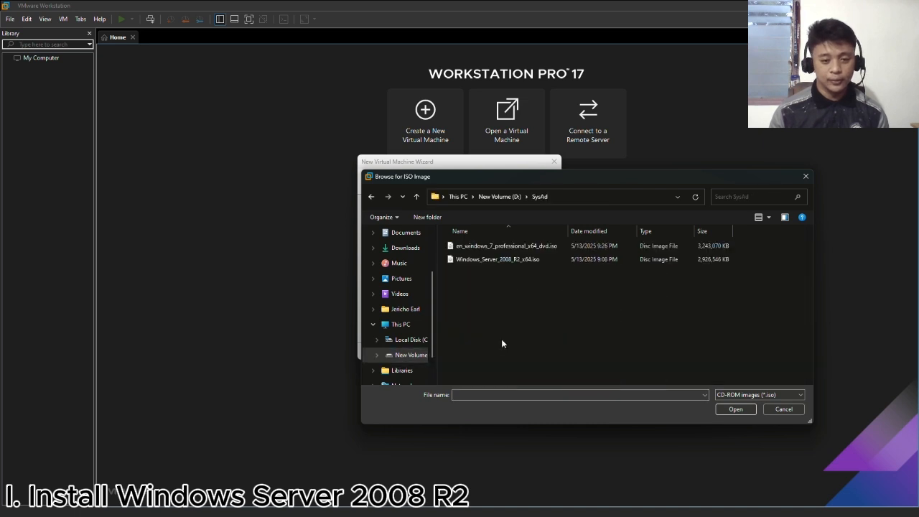
{"action": "left_click", "coordinate": [502, 265]}
{"action": "left_click", "coordinate": [736, 409]}
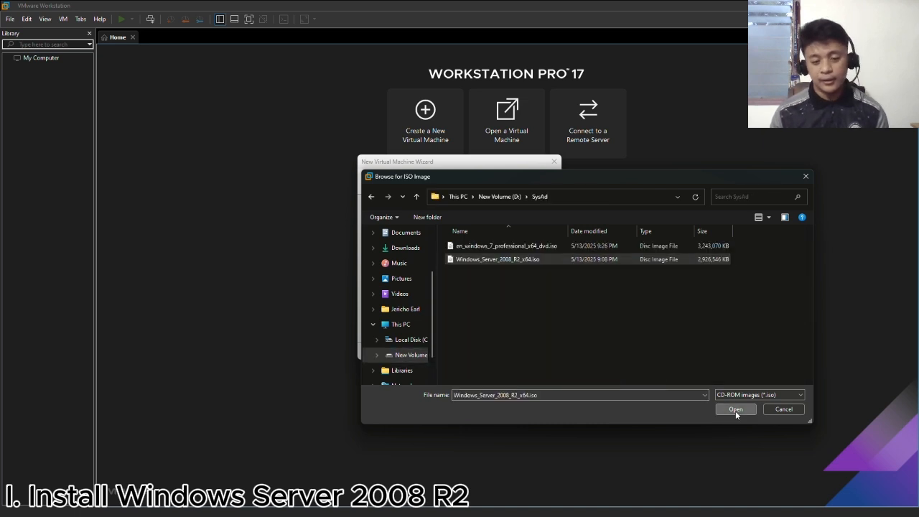
{"action": "left_click", "coordinate": [501, 352]}
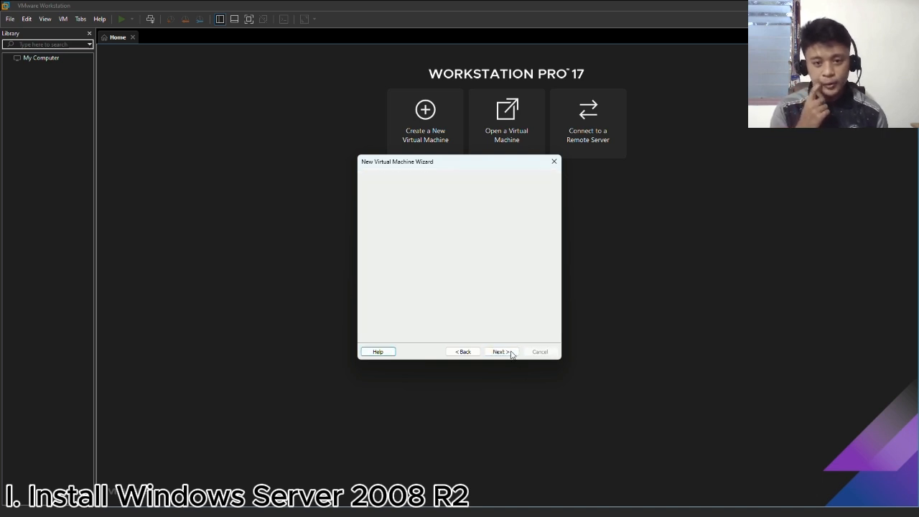
- Set the Easy Install full name to Server and continue without a Windows product key, suppressing that message in future
{"action": "key", "text": "Tab"}
{"action": "key", "text": "Tab"}
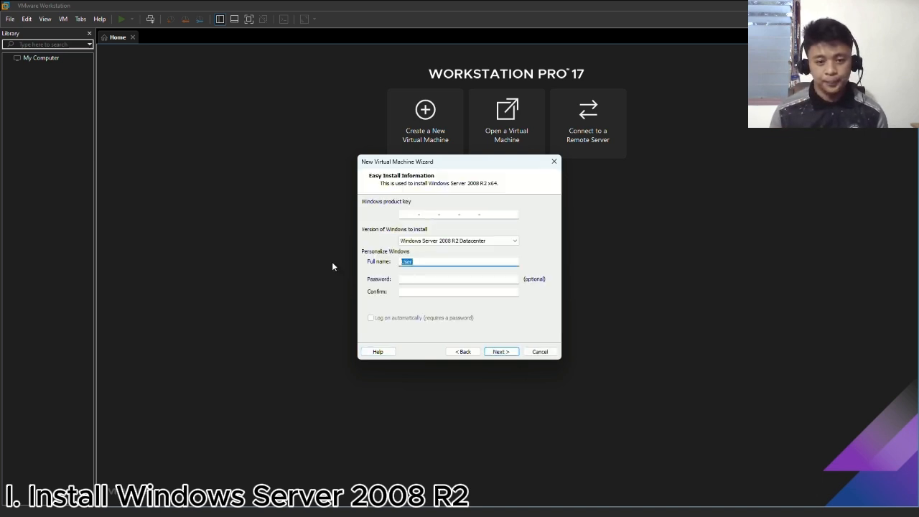
{"action": "type", "text": "Server"}
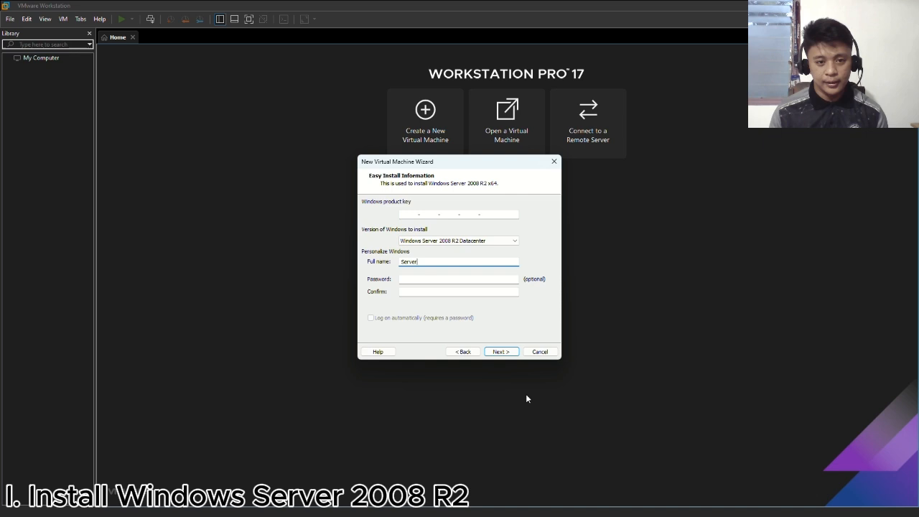
{"action": "left_click", "coordinate": [500, 352]}
{"action": "left_click", "coordinate": [437, 265]}
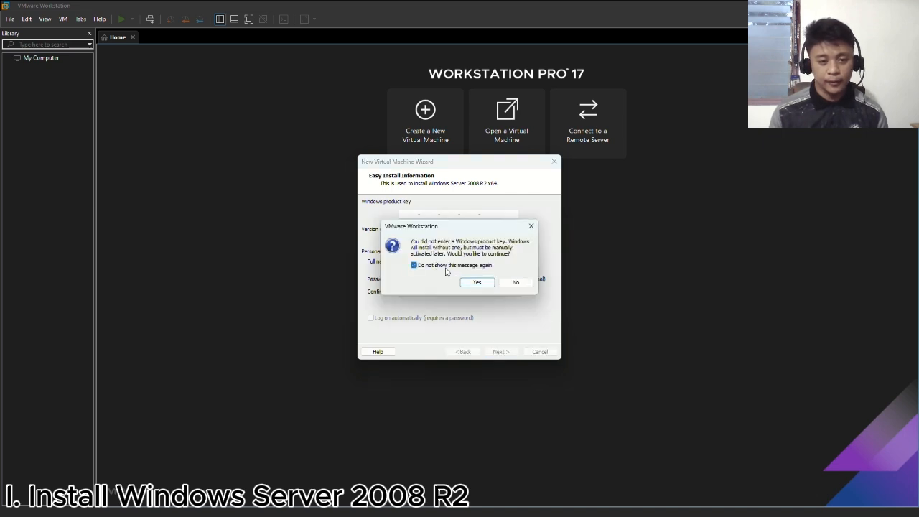
{"action": "left_click", "coordinate": [477, 282]}
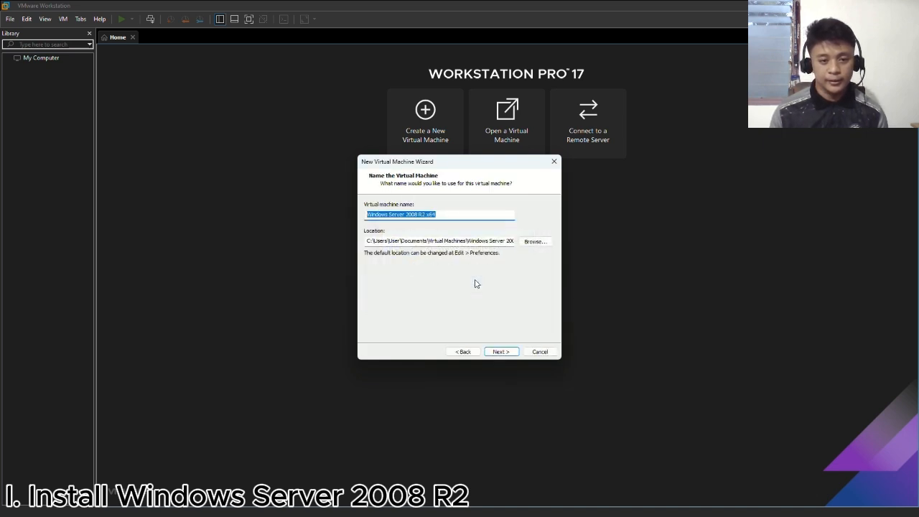
- Accept the name Windows Server 2008 R2 x64 and a 40 GB split disk, create and power on the machine, and dismiss the mitigations hint
{"action": "left_click", "coordinate": [477, 216]}
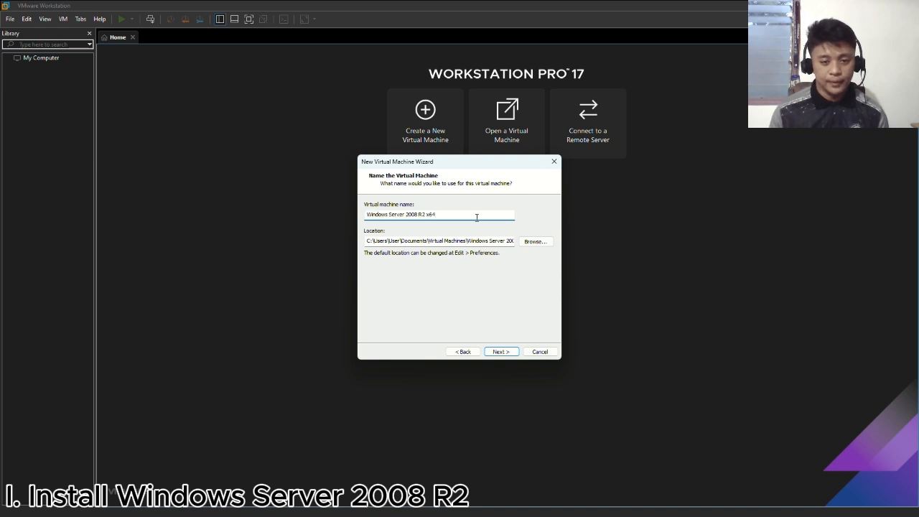
{"action": "left_click", "coordinate": [508, 352]}
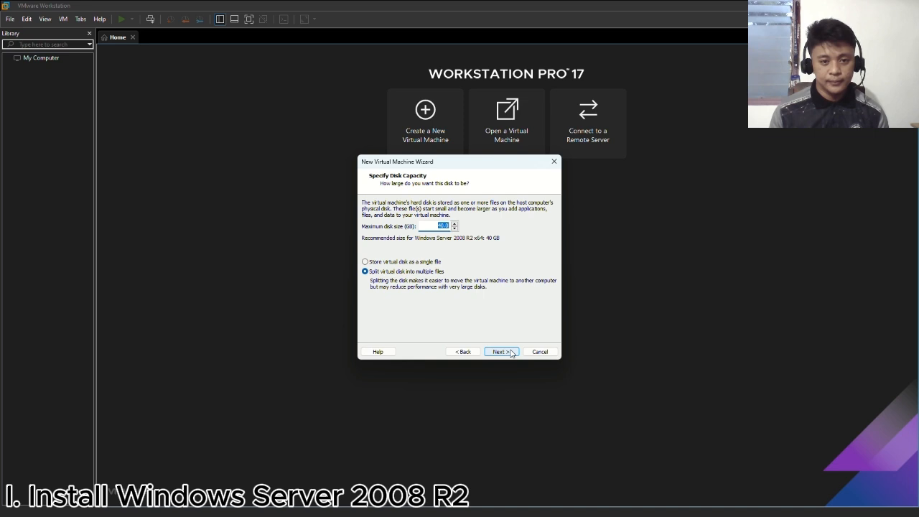
{"action": "left_click", "coordinate": [511, 352]}
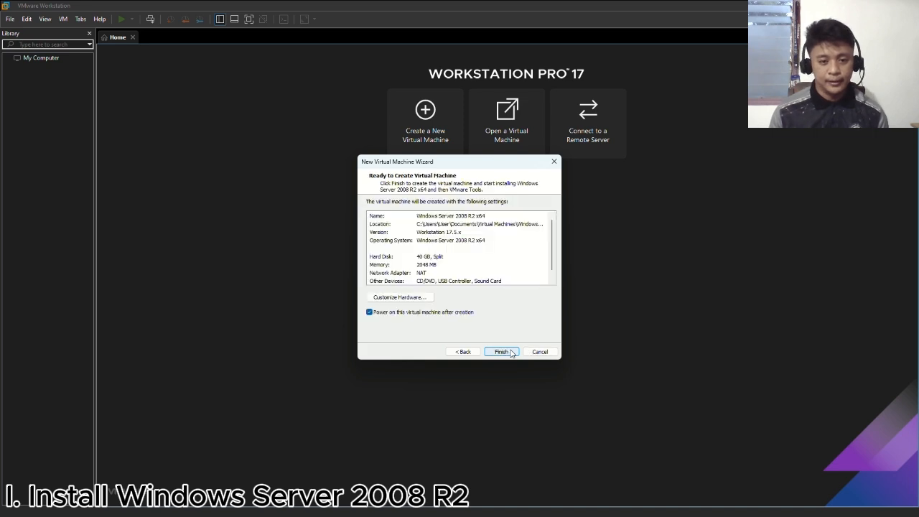
{"action": "left_click", "coordinate": [502, 352]}
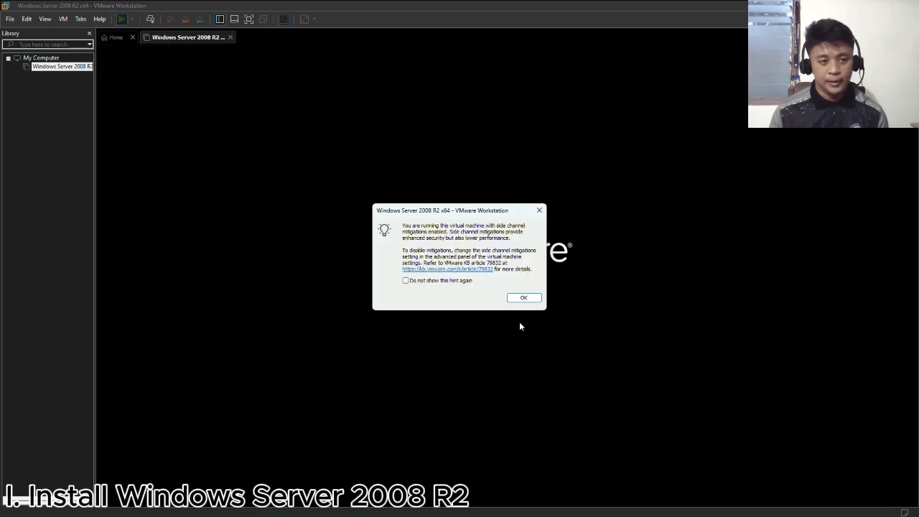
{"action": "left_click", "coordinate": [523, 298]}
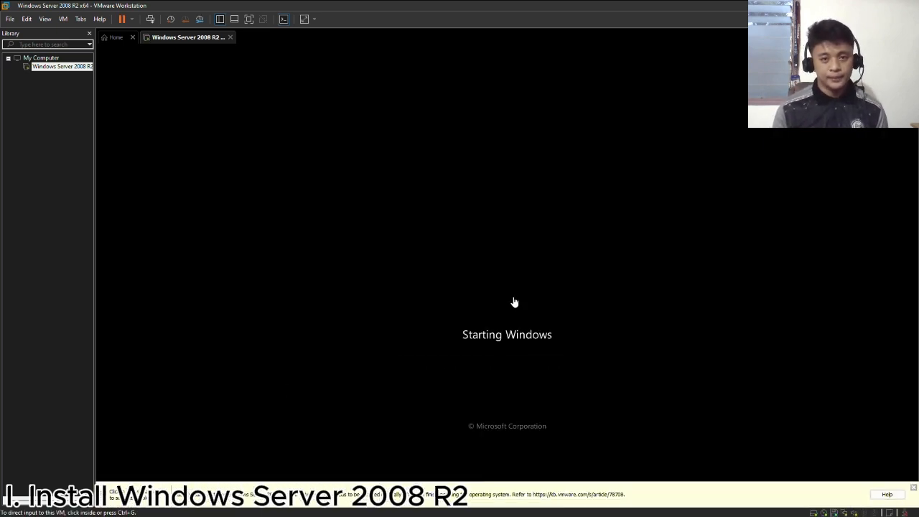
{"action": "left_click", "coordinate": [565, 384]}
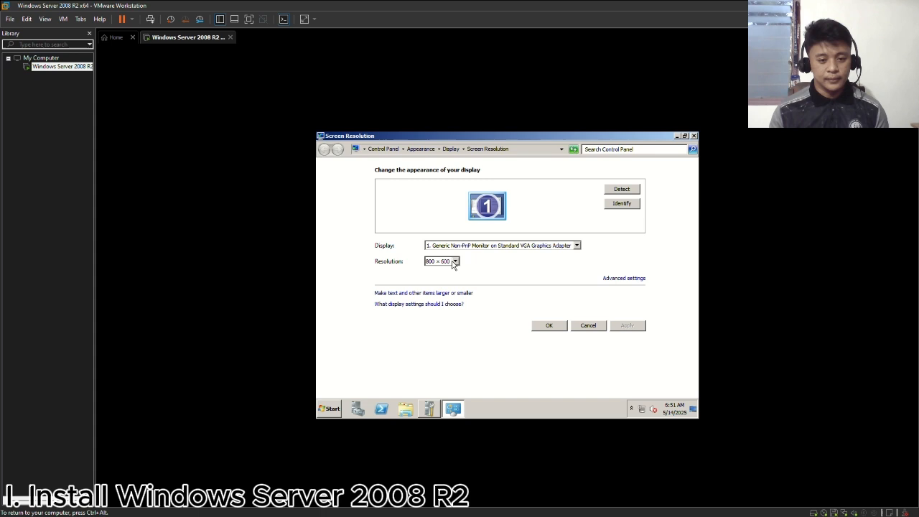
- Try a screen resolution of 1920 × 1080 in the server's display settings and revert it
{"action": "left_click", "coordinate": [455, 263]}
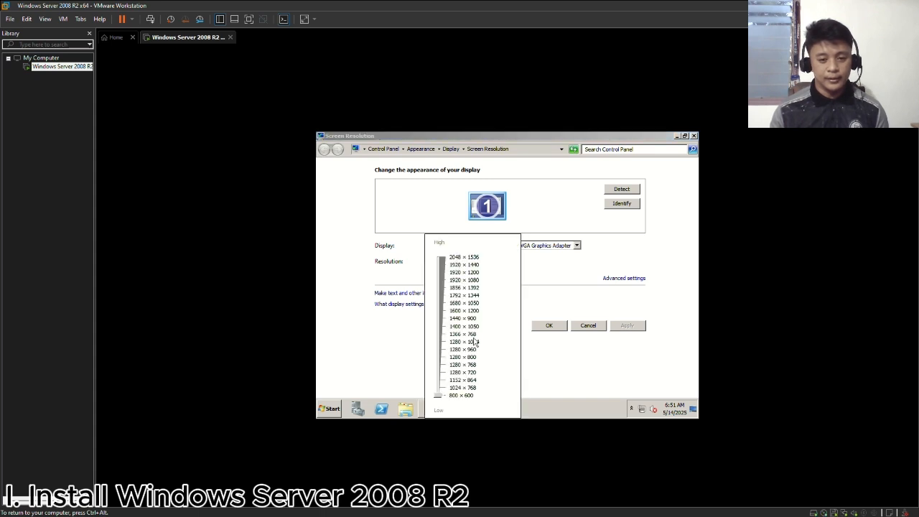
{"action": "left_click", "coordinate": [466, 287]}
{"action": "left_click", "coordinate": [622, 327]}
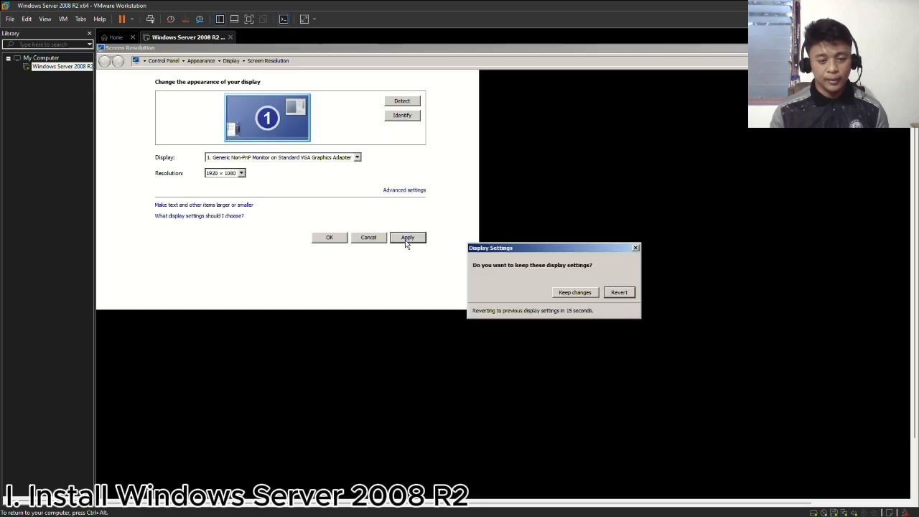
{"action": "left_click", "coordinate": [624, 294]}
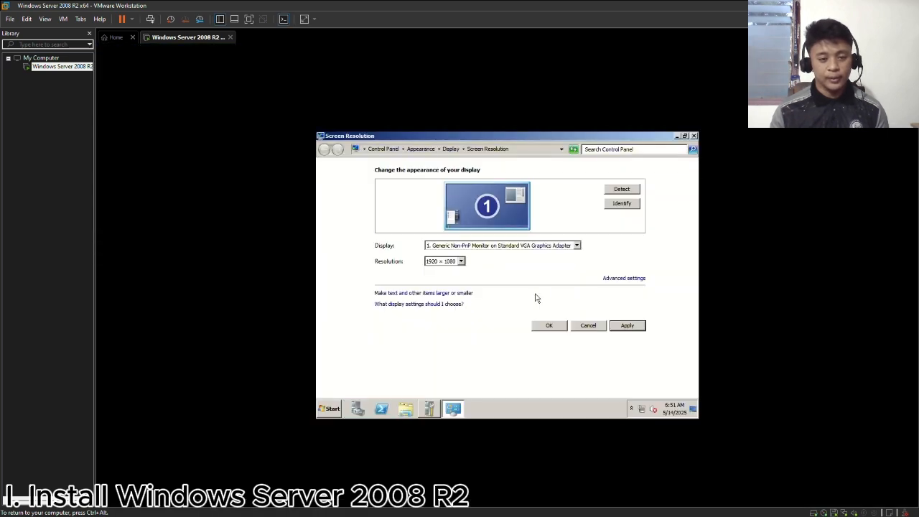
- Set the server's screen resolution to 1280 × 960 and keep the changes
{"action": "left_click", "coordinate": [465, 262]}
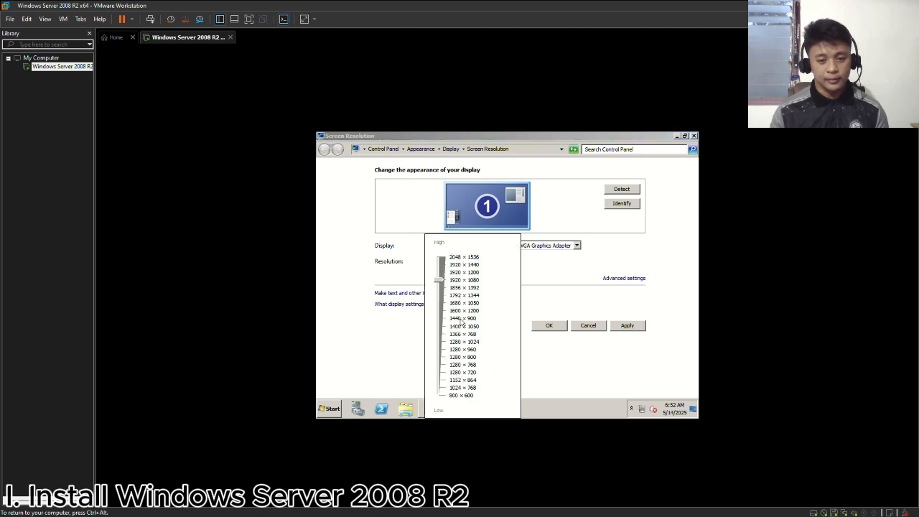
{"action": "left_click", "coordinate": [463, 349]}
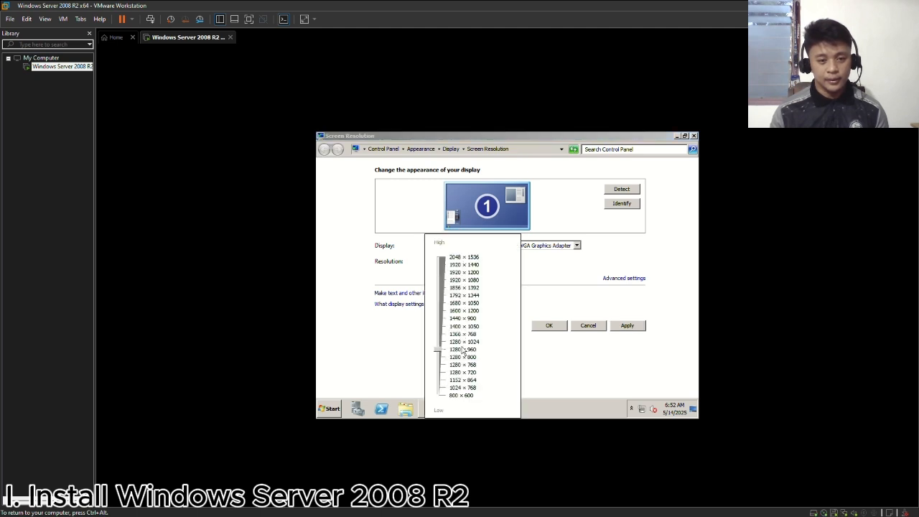
{"action": "left_click", "coordinate": [616, 329]}
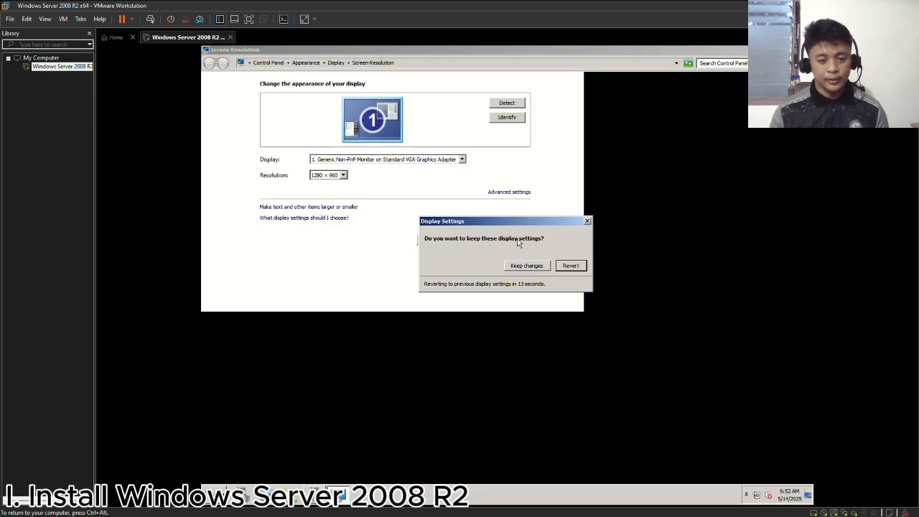
{"action": "left_click", "coordinate": [530, 266]}
{"action": "left_click", "coordinate": [553, 240]}
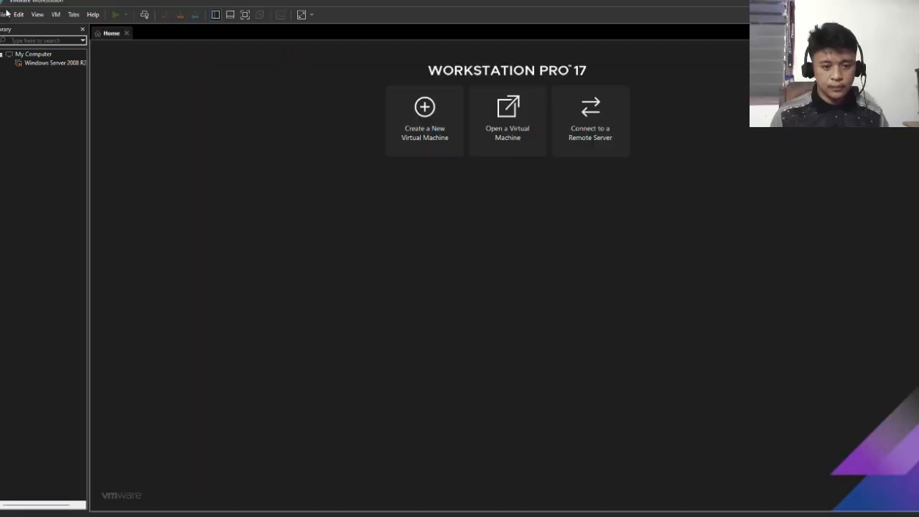
- Start another new virtual machine with the typical configuration and choose to install the operating system later
{"action": "left_click", "coordinate": [401, 134]}
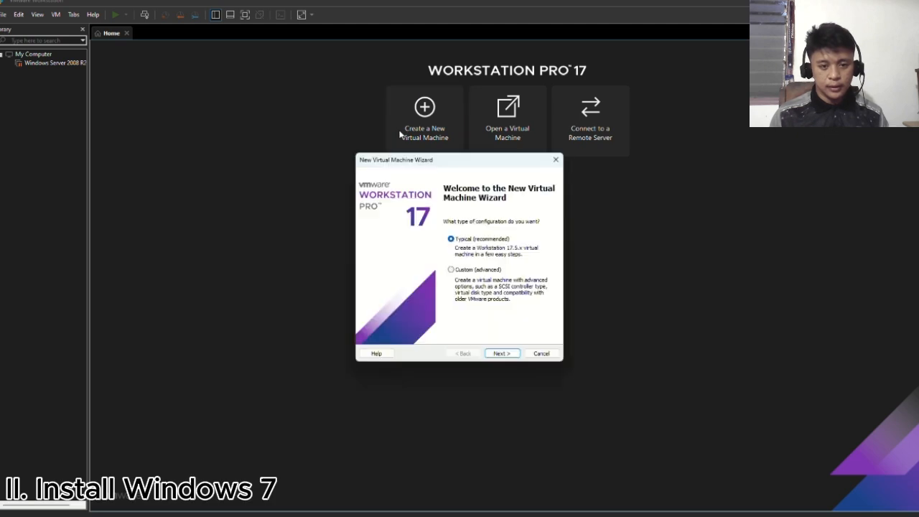
{"action": "left_click", "coordinate": [512, 353]}
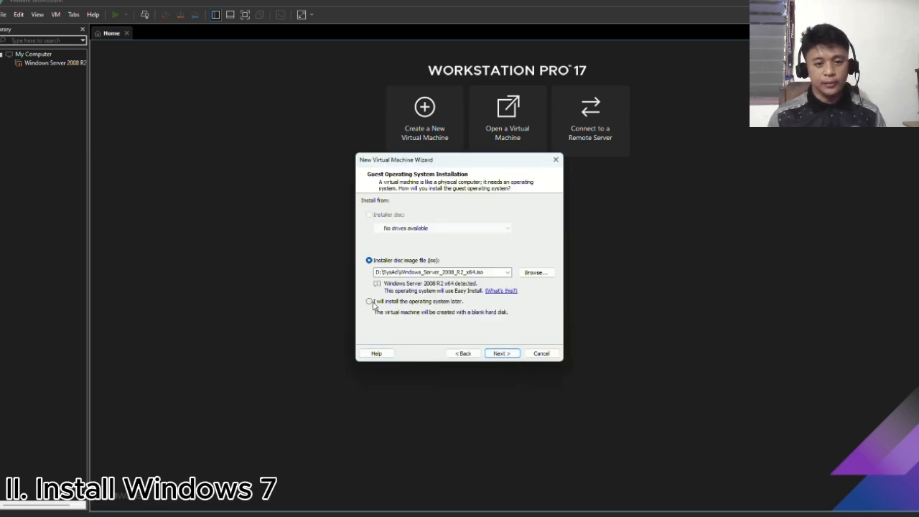
{"action": "left_click", "coordinate": [370, 302]}
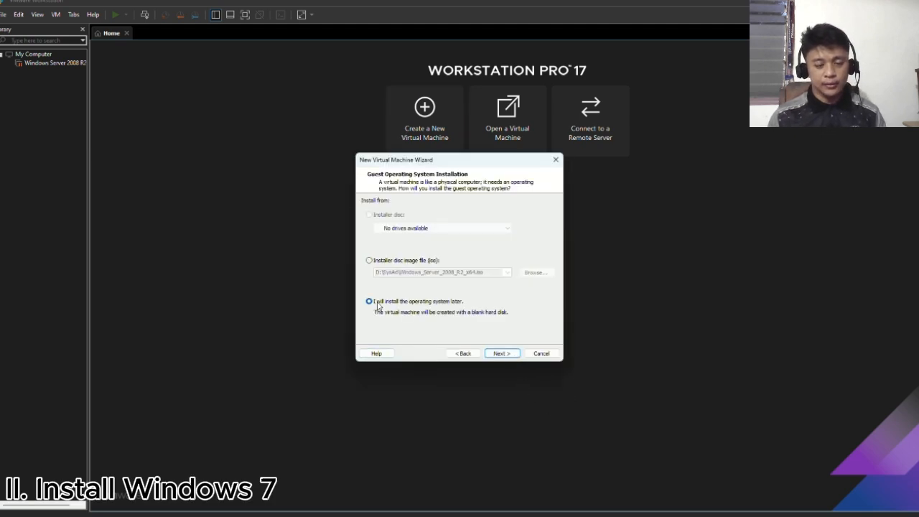
{"action": "left_click", "coordinate": [509, 357]}
- Choose Windows 7 x64 as the guest operating system version
{"action": "left_click", "coordinate": [453, 264]}
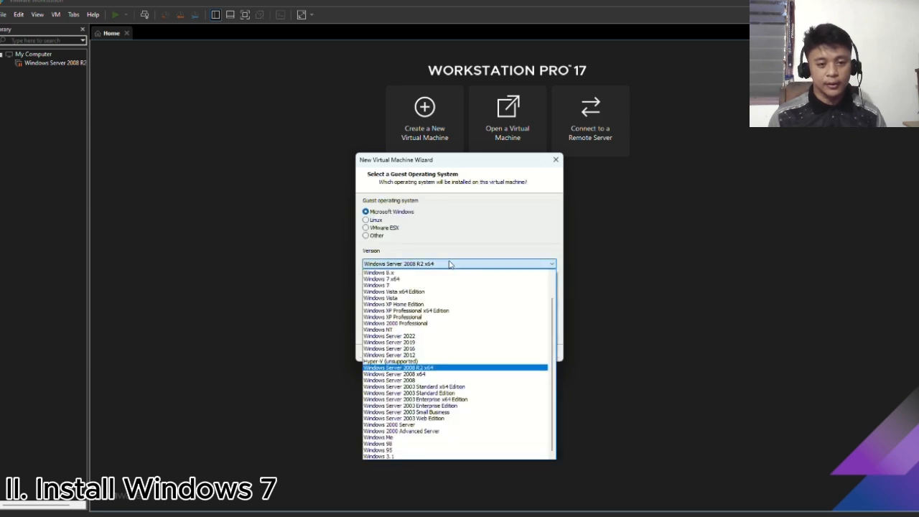
{"action": "left_click", "coordinate": [418, 280]}
{"action": "left_click", "coordinate": [501, 354]}
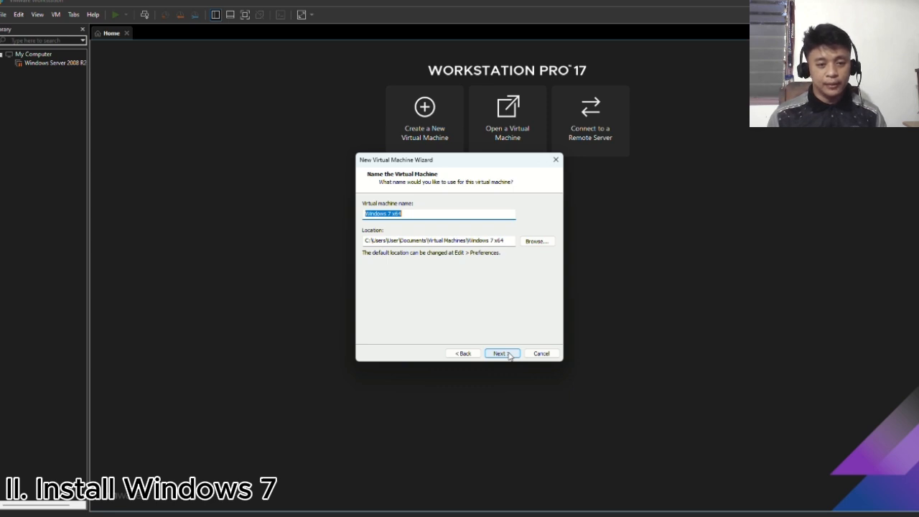
- Name the virtual machine Client1 and set its location to D:\Virtual Machines\Client01
{"action": "type", "text": "Client1"}
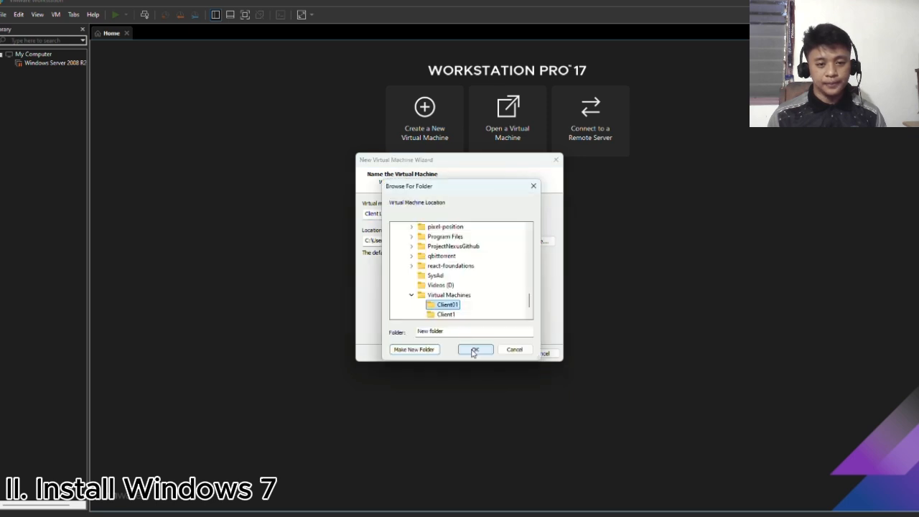
{"action": "left_click", "coordinate": [473, 351]}
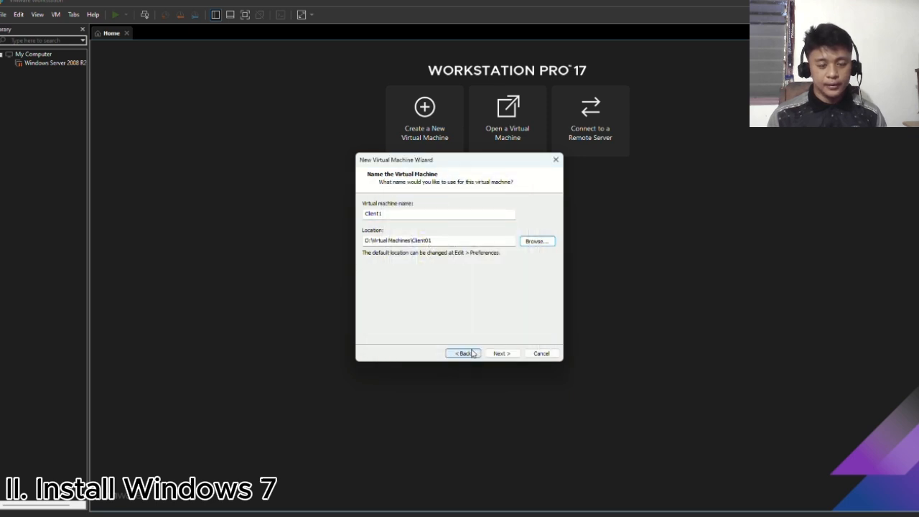
- Accept the 60 GB virtual disk split into multiple files and finish creating the Client1 virtual machine
{"action": "left_click", "coordinate": [502, 354]}
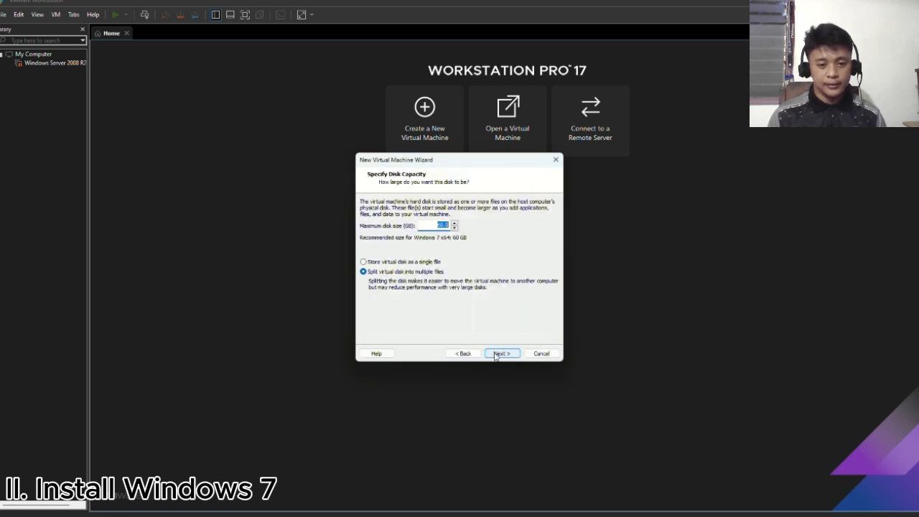
{"action": "left_click", "coordinate": [502, 353]}
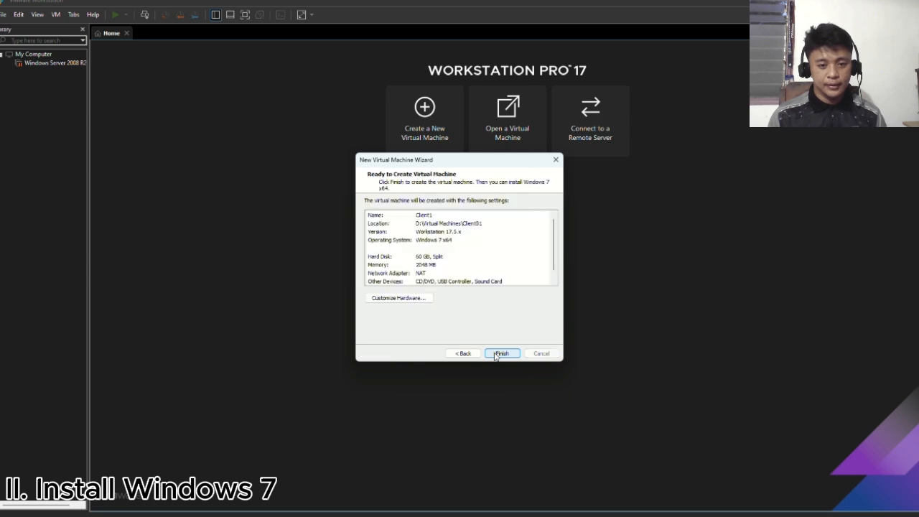
{"action": "left_click", "coordinate": [501, 353]}
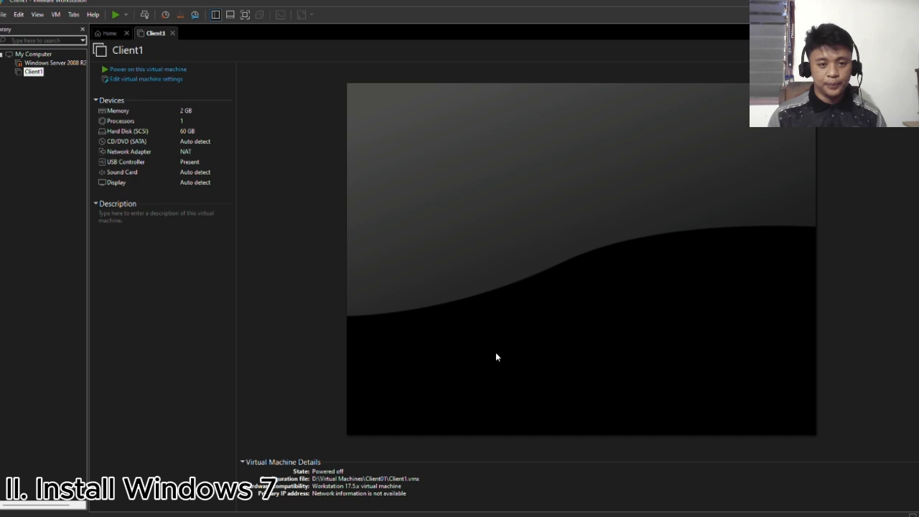
- Power on Client1 and decline connecting the unavailable virtual device at every power-on
{"action": "left_click", "coordinate": [133, 70]}
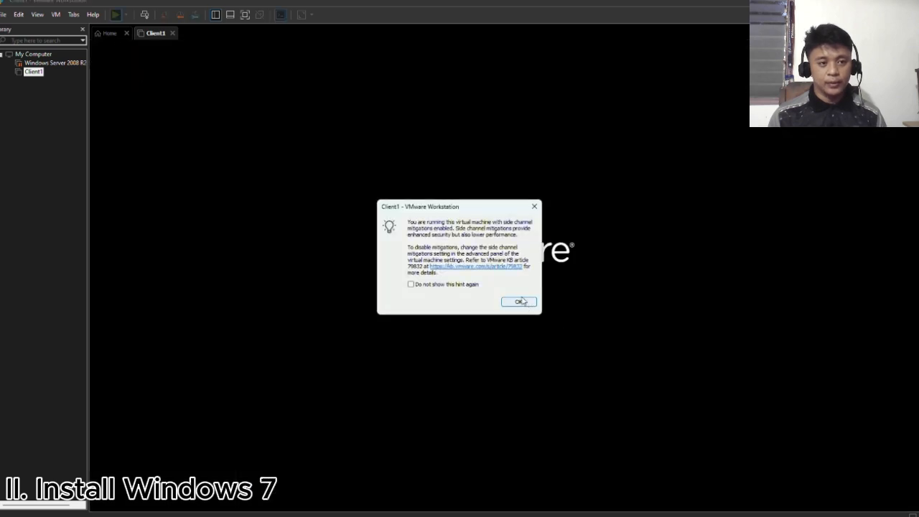
{"action": "left_click", "coordinate": [521, 301]}
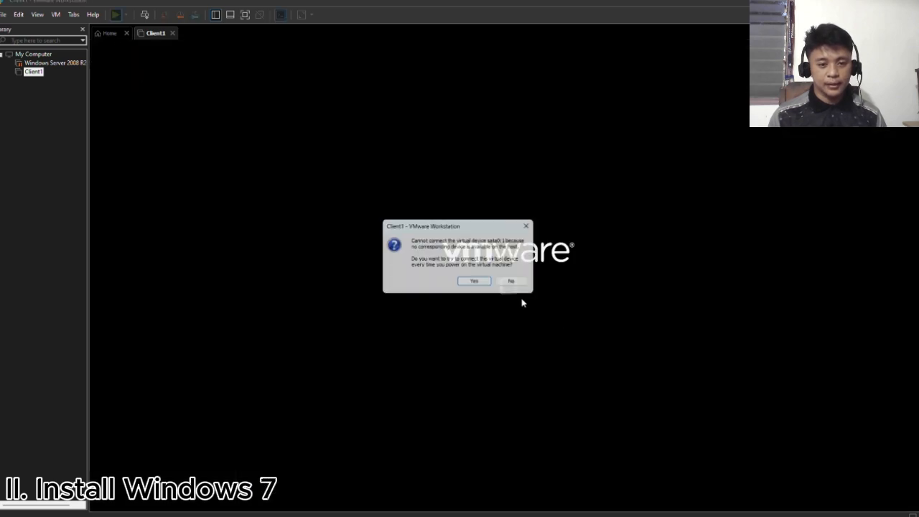
{"action": "left_click", "coordinate": [516, 283]}
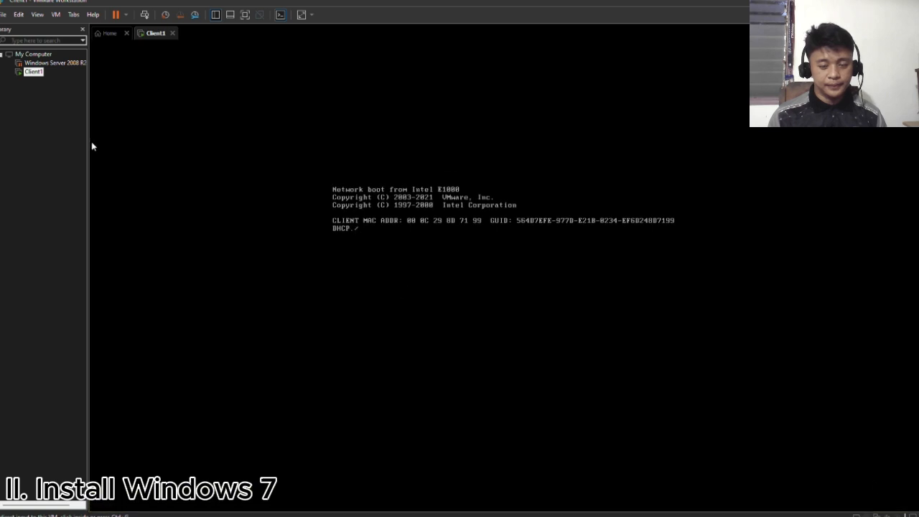
- Set Client1's CD/DVD drive to use the ISO image en_windows_7_professional_x64_dvd.iso from D:\SysAd
{"action": "left_click", "coordinate": [55, 14]}
{"action": "mouse_move", "coordinate": [101, 38]}
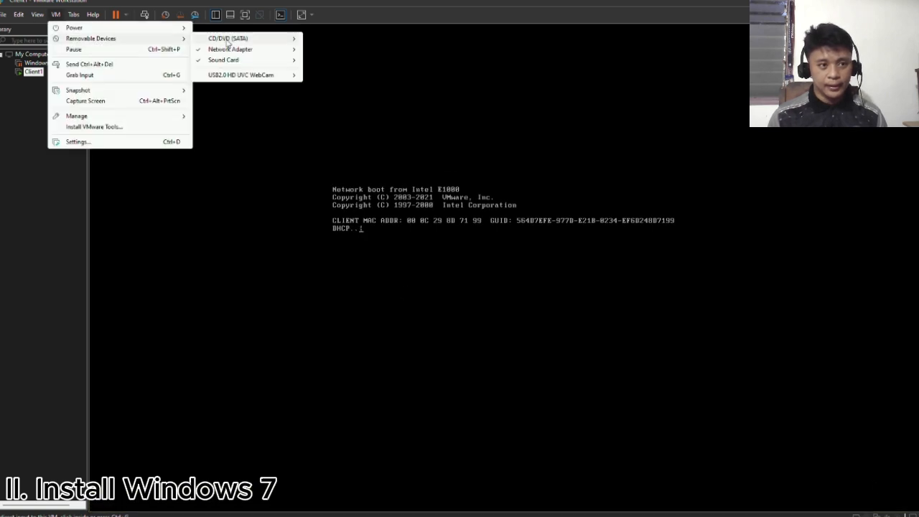
{"action": "mouse_move", "coordinate": [230, 38]}
{"action": "left_click", "coordinate": [324, 49]}
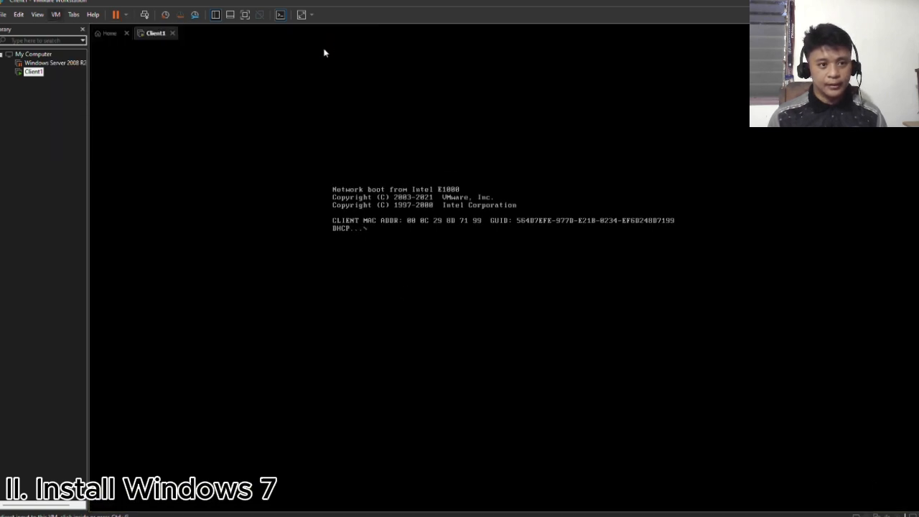
{"action": "left_click", "coordinate": [452, 185]}
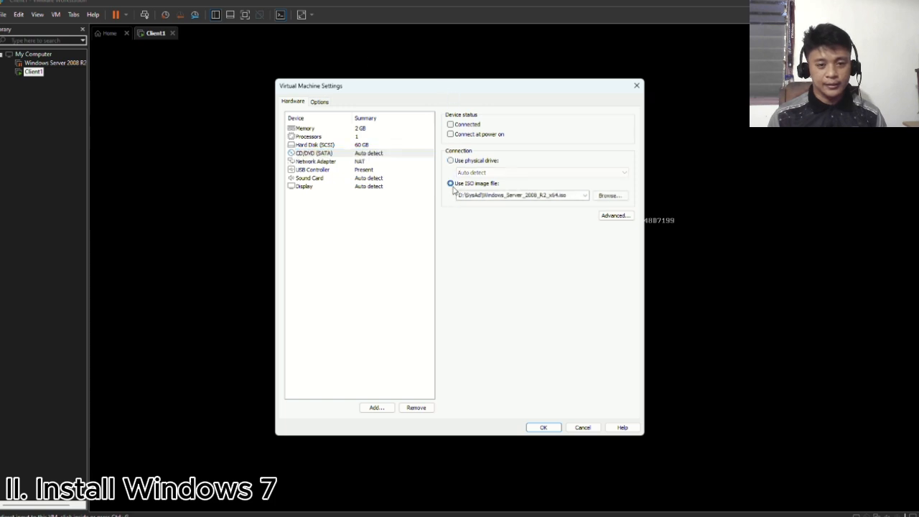
{"action": "left_click", "coordinate": [587, 196]}
{"action": "left_click", "coordinate": [587, 196]}
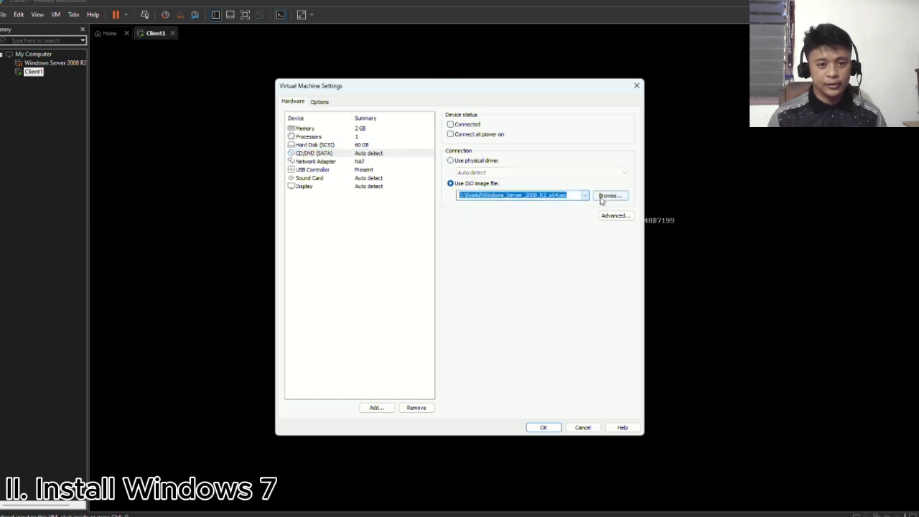
{"action": "left_click", "coordinate": [608, 196]}
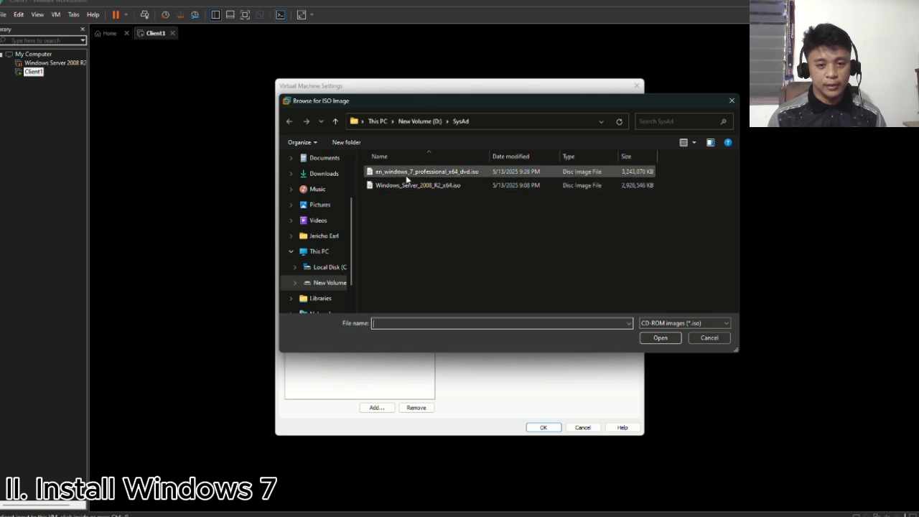
{"action": "left_click", "coordinate": [409, 173]}
{"action": "left_click", "coordinate": [658, 338]}
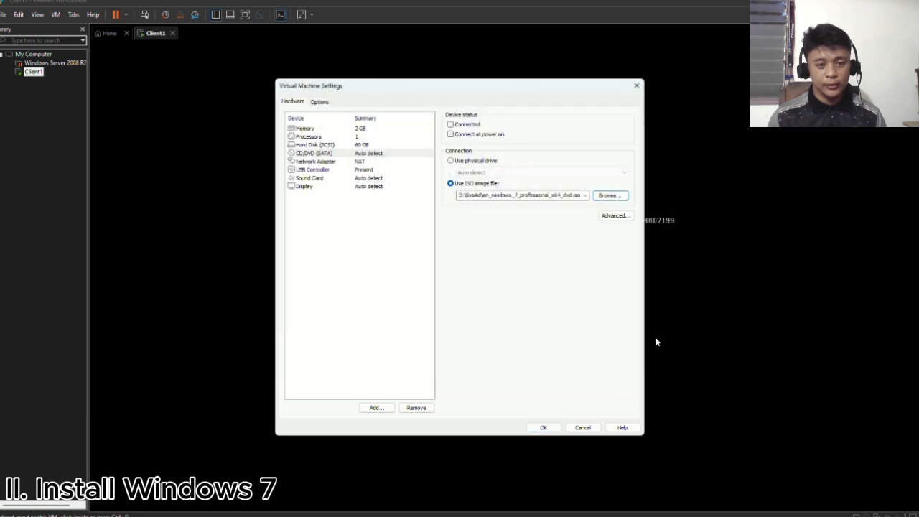
{"action": "left_click", "coordinate": [548, 430]}
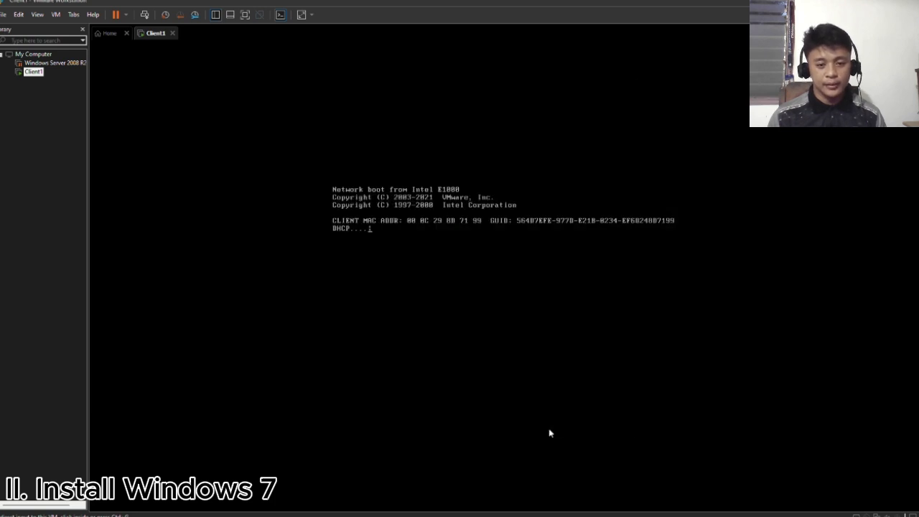
- Restart the Client1 guest operating system
{"action": "left_click", "coordinate": [55, 14]}
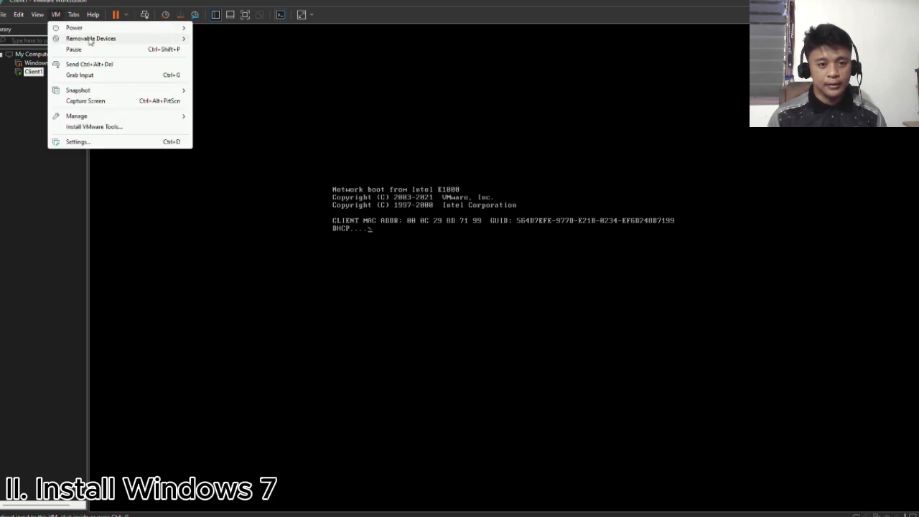
{"action": "mouse_move", "coordinate": [79, 27]}
{"action": "left_click", "coordinate": [248, 62]}
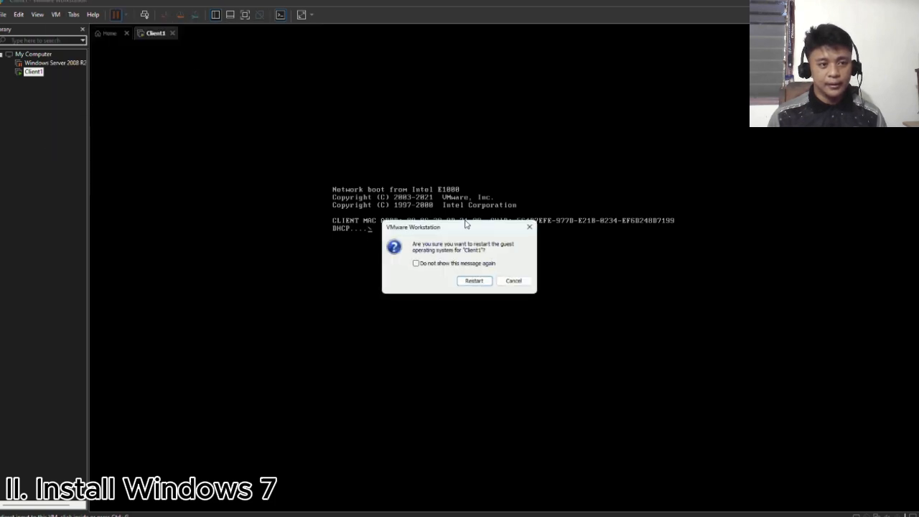
{"action": "left_click", "coordinate": [481, 283]}
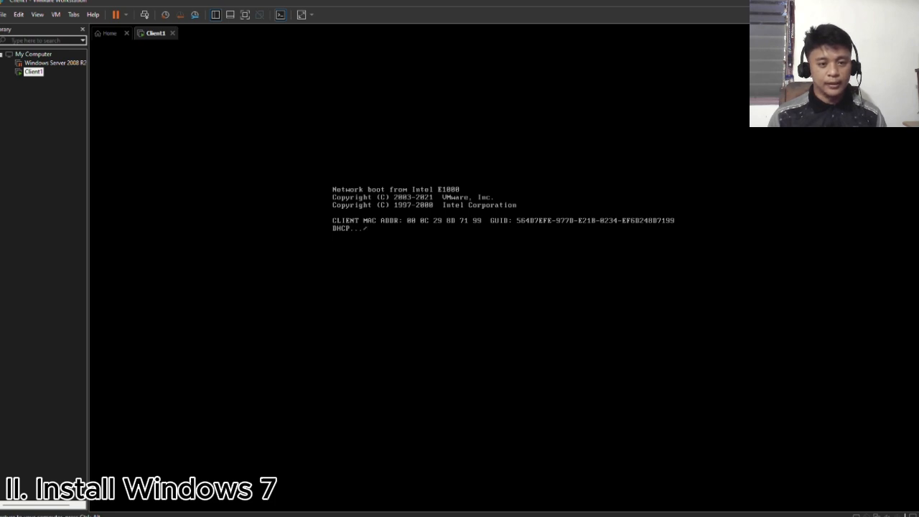
- Connect the CD/DVD (SATA) drive to the running Client1 virtual machine
{"action": "left_click", "coordinate": [56, 15]}
{"action": "mouse_move", "coordinate": [94, 38]}
{"action": "mouse_move", "coordinate": [243, 42]}
{"action": "left_click", "coordinate": [319, 41]}
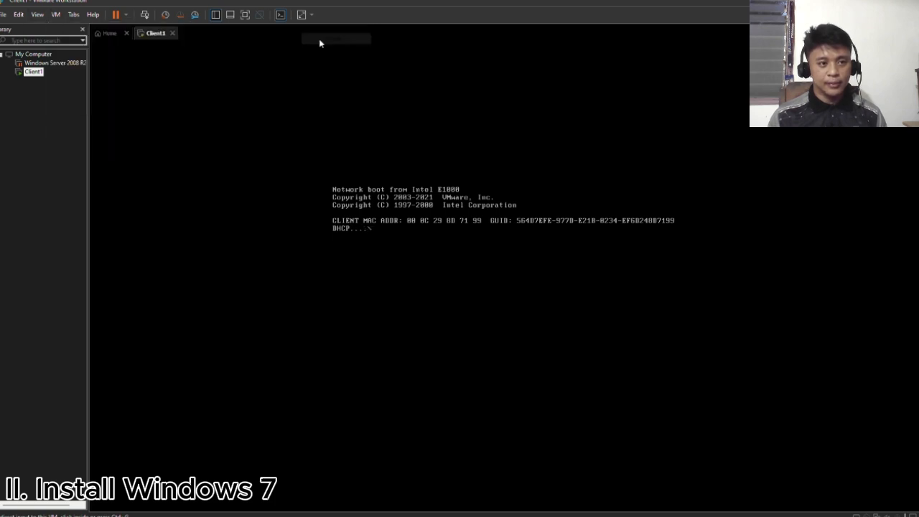
- Restart the Client1 guest again to boot it from the connected Windows 7 disc image
{"action": "left_click", "coordinate": [57, 15]}
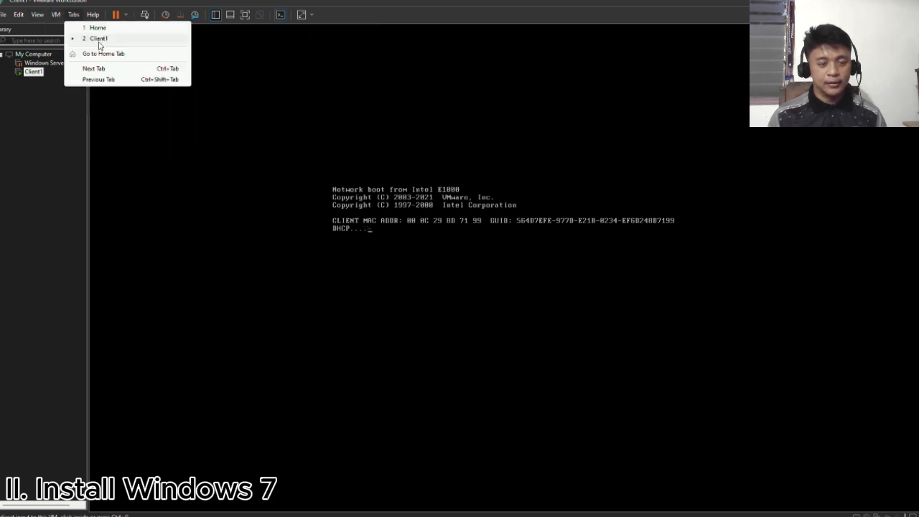
{"action": "mouse_move", "coordinate": [74, 31]}
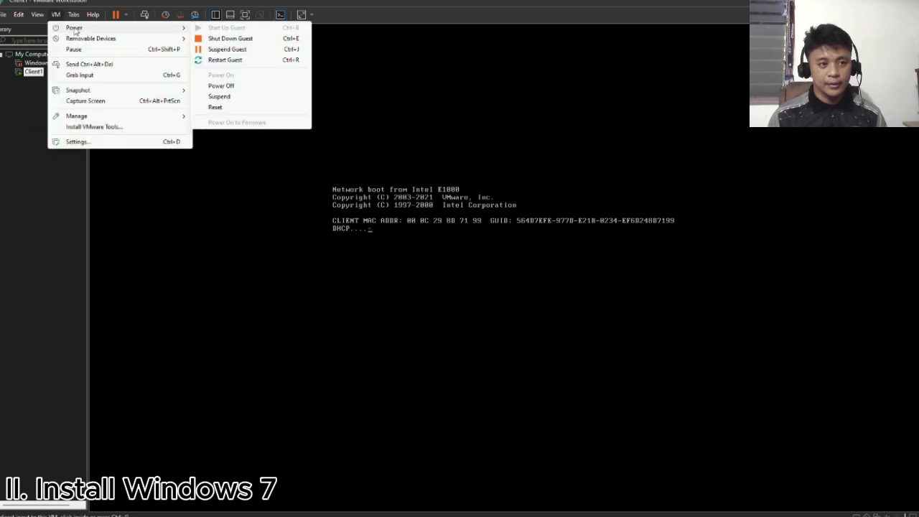
{"action": "left_click", "coordinate": [251, 61]}
{"action": "left_click", "coordinate": [475, 281]}
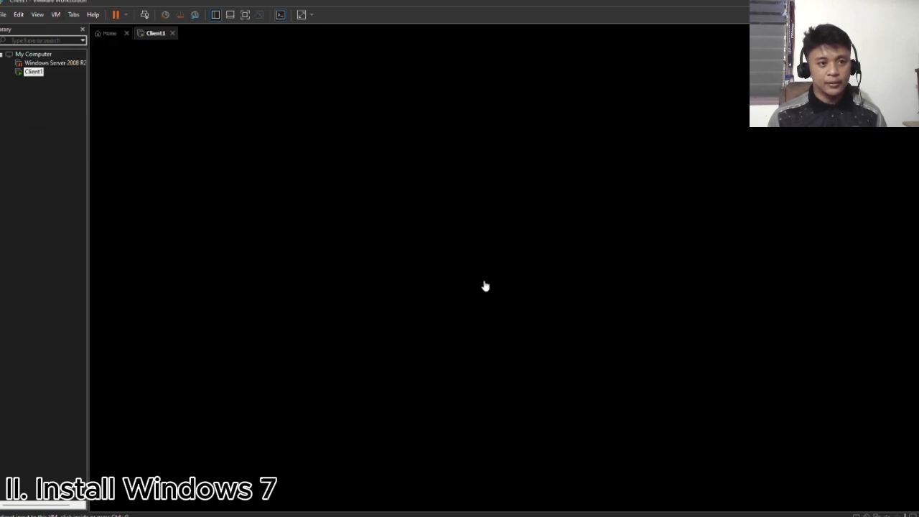
{"action": "left_click", "coordinate": [494, 242]}
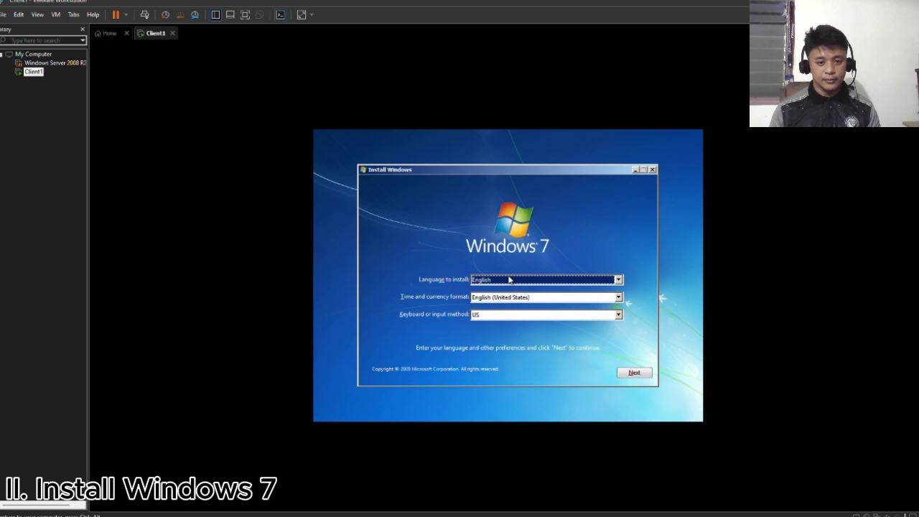
- Start the Windows 7 installation with English language, United States format and US keyboard, and accept the license terms
{"action": "left_click", "coordinate": [631, 360]}
{"action": "left_click", "coordinate": [498, 257]}
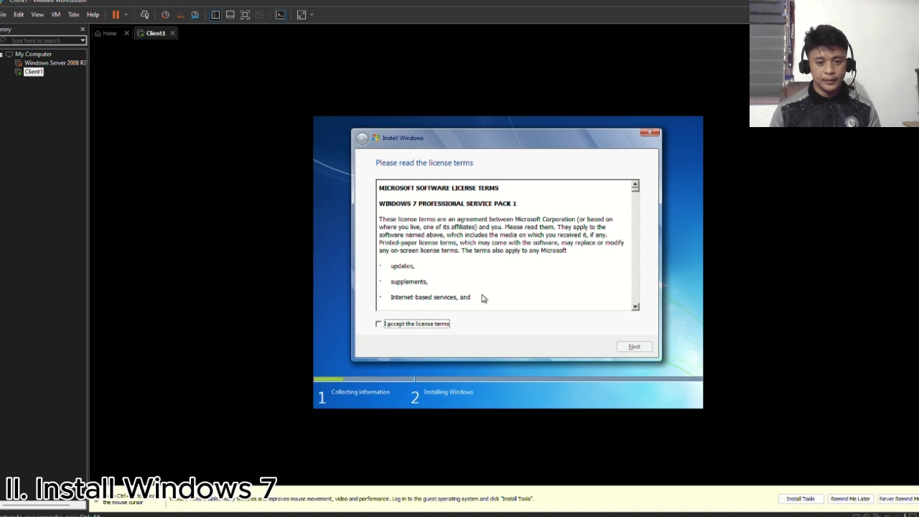
{"action": "left_click", "coordinate": [379, 325]}
{"action": "left_click", "coordinate": [634, 347]}
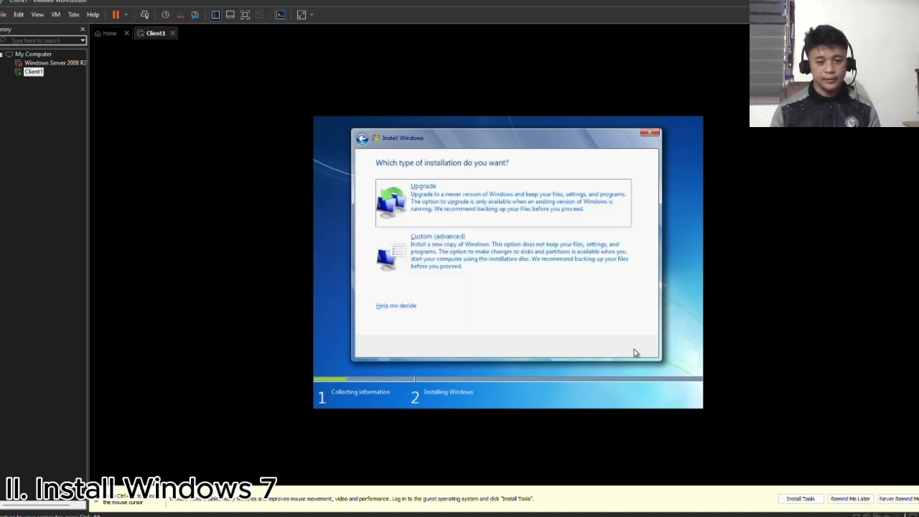
- Choose the Custom (advanced) installation and create a 31440 MB partition on Disk 0, allowing additional system partitions
{"action": "left_click", "coordinate": [543, 279]}
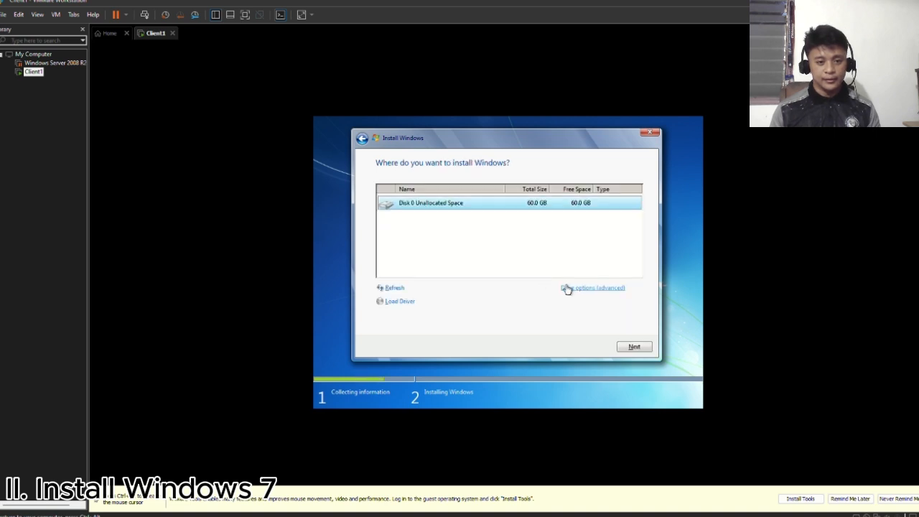
{"action": "left_click", "coordinate": [567, 288]}
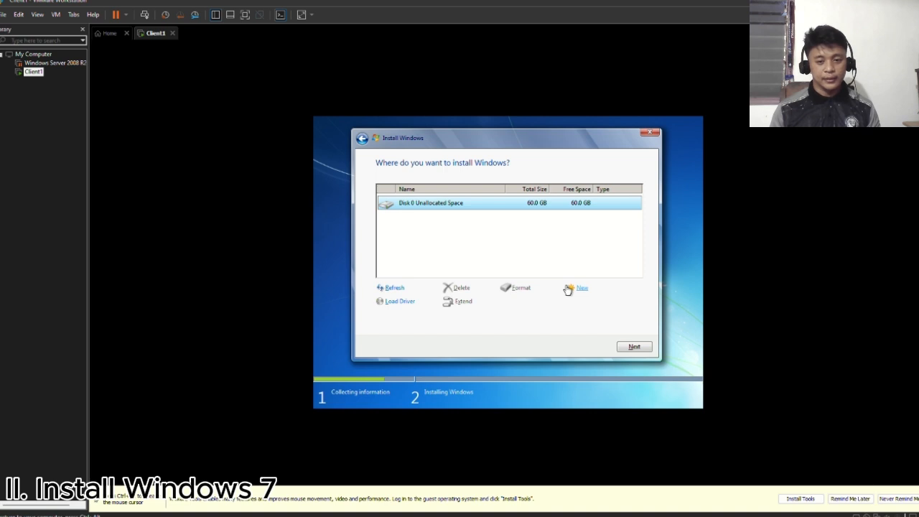
{"action": "left_click", "coordinate": [569, 288]}
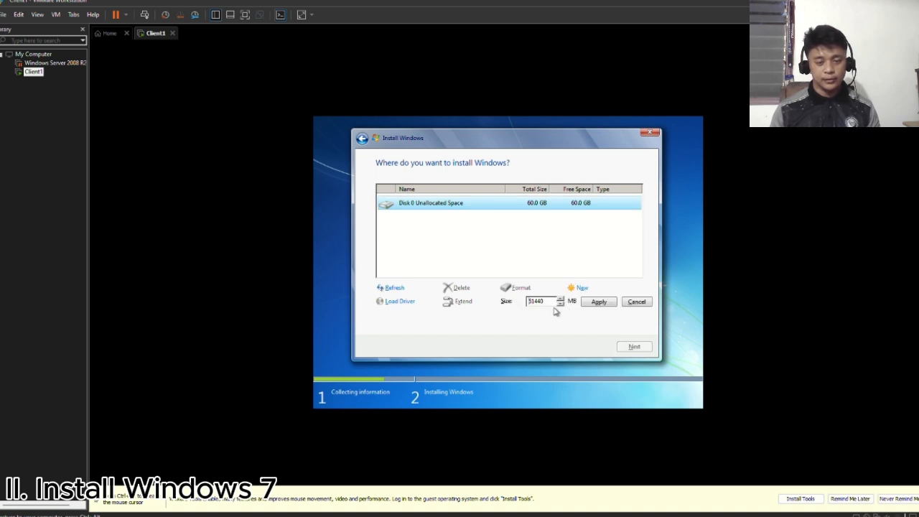
{"action": "key", "text": "BackSpace"}
{"action": "type", "text": "3"}
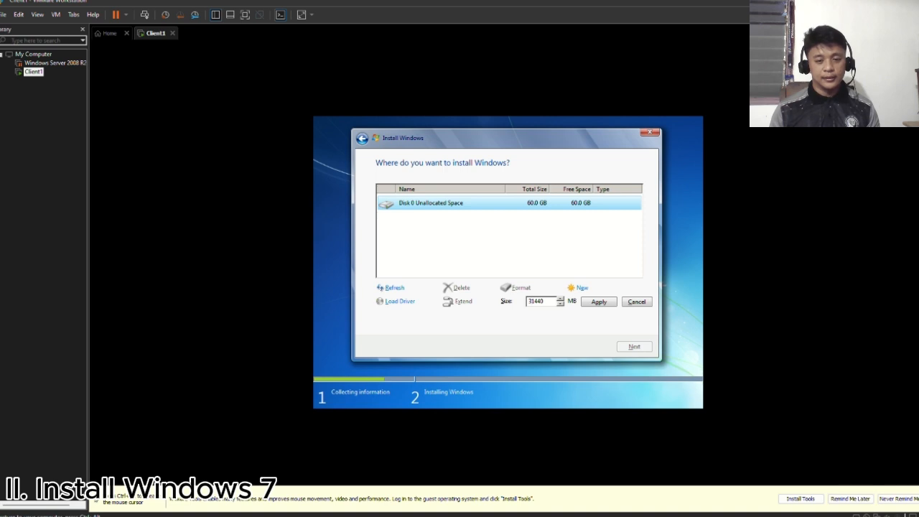
{"action": "left_click", "coordinate": [601, 302]}
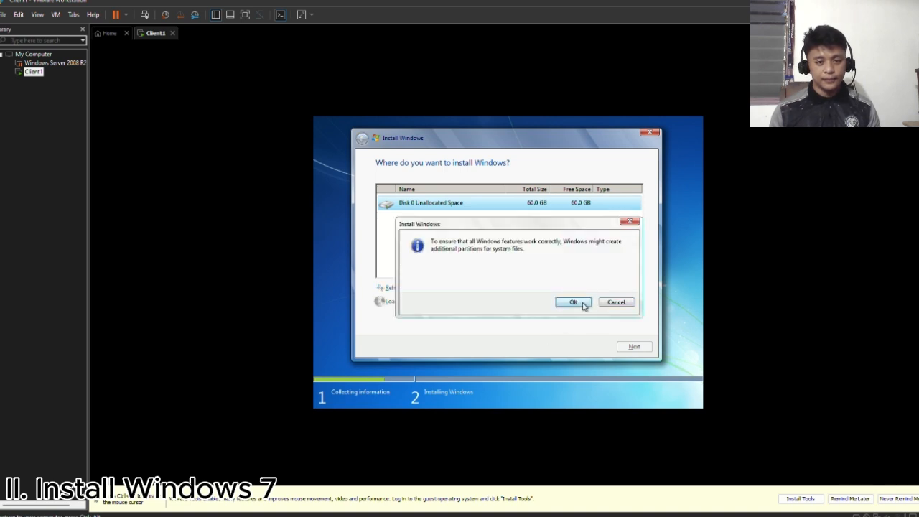
{"action": "left_click", "coordinate": [582, 304]}
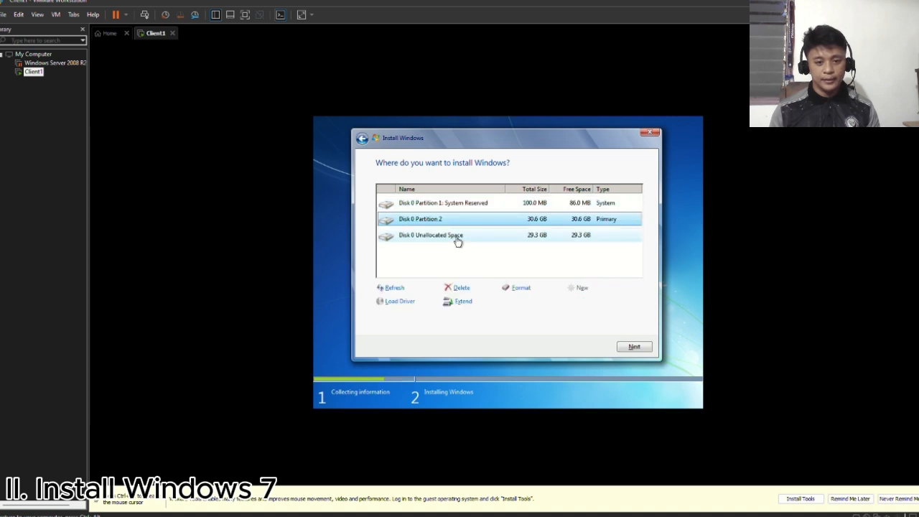
- Create another partition of 29999 MB from the remaining unallocated space on Disk 0
{"action": "left_click", "coordinate": [456, 238]}
{"action": "left_click", "coordinate": [573, 289]}
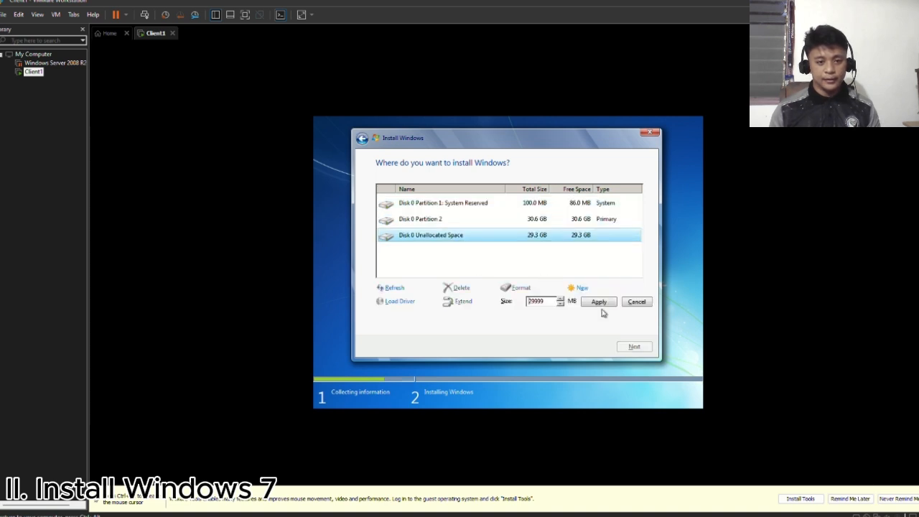
{"action": "left_click", "coordinate": [604, 303]}
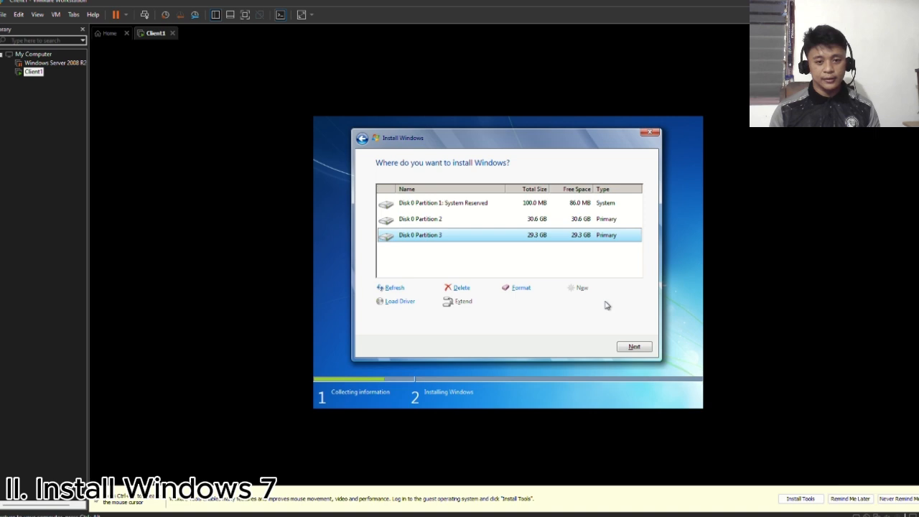
- Format Disk 0 Partition 3 and Partition 2, and start installing Windows on Partition 2
{"action": "left_click", "coordinate": [512, 289]}
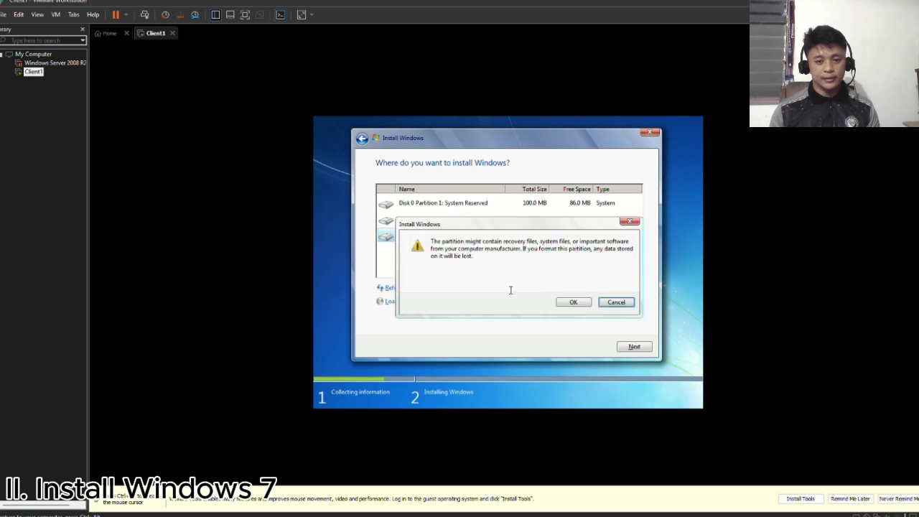
{"action": "left_click", "coordinate": [573, 303]}
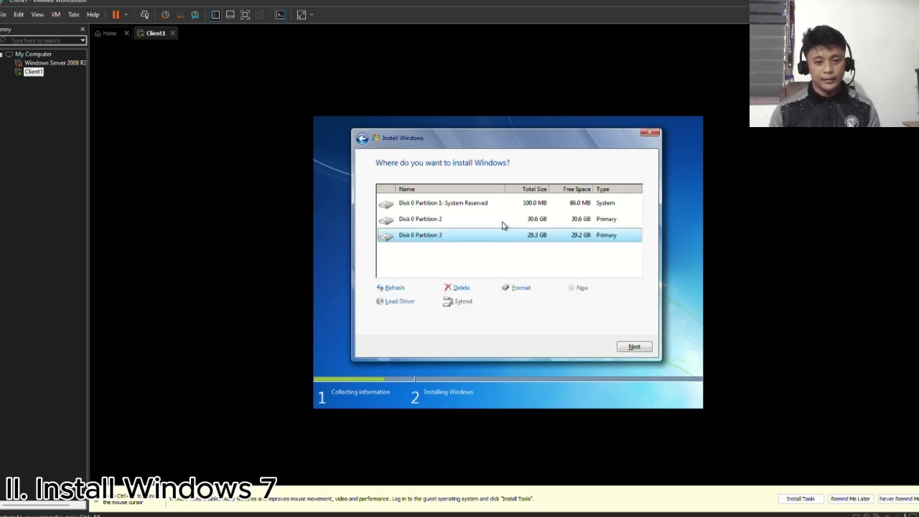
{"action": "left_click", "coordinate": [503, 220]}
{"action": "left_click", "coordinate": [524, 288]}
{"action": "left_click", "coordinate": [574, 302]}
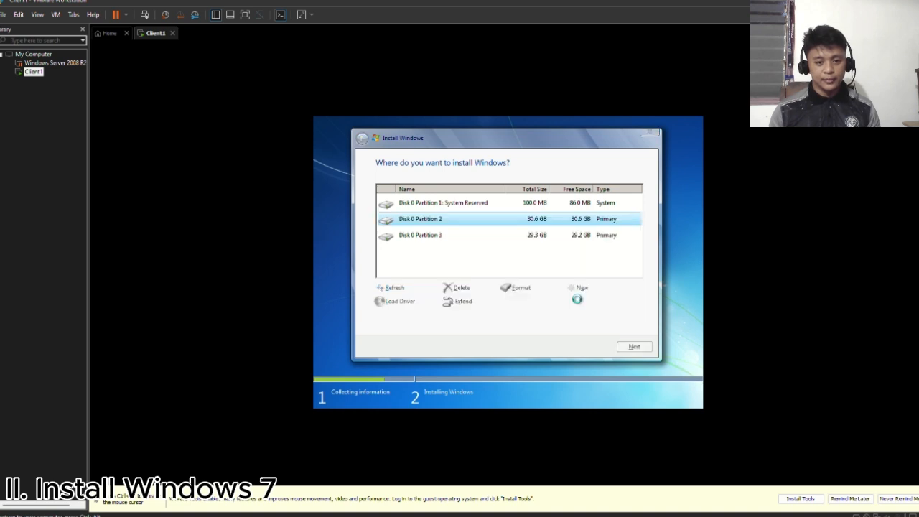
{"action": "left_click", "coordinate": [630, 346]}
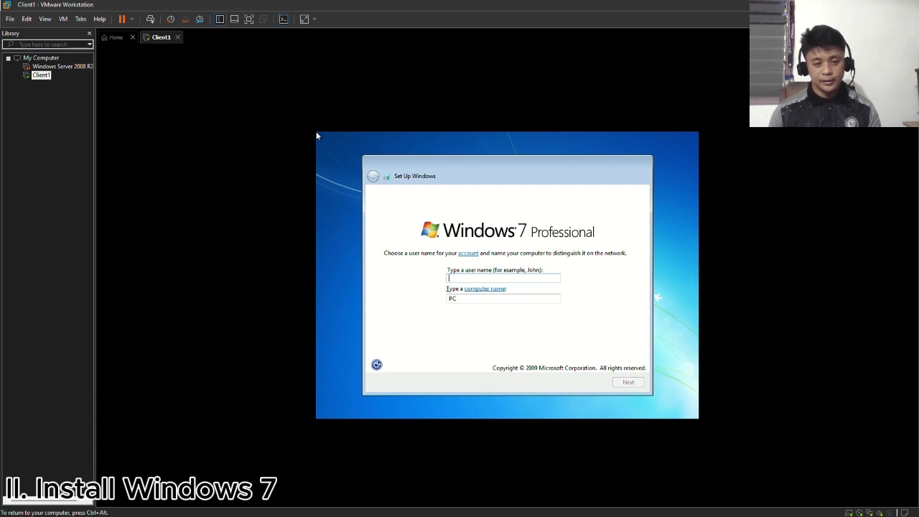
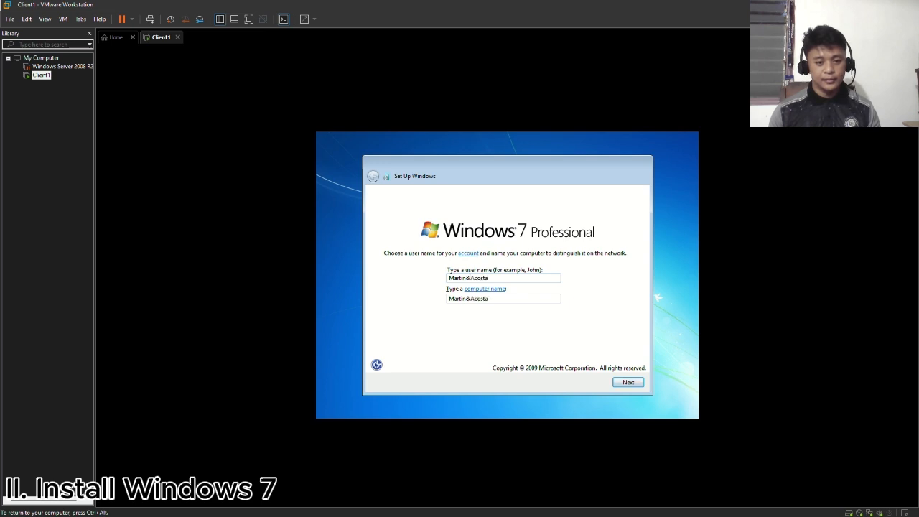
- Enter the account's user name as a single surname, keep the computer name derived from it, and continue the Windows setup
{"action": "key", "text": "ctrl+alt"}
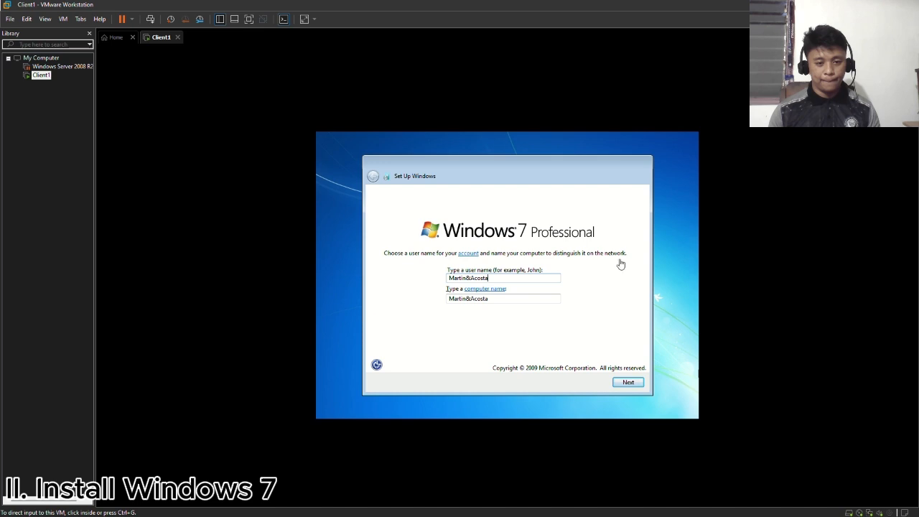
{"action": "left_click", "coordinate": [579, 287]}
{"action": "key", "text": "BackSpace"}
{"action": "key", "text": "BackSpace"}
{"action": "key", "text": "BackSpace"}
{"action": "key", "text": "BackSpace"}
{"action": "key", "text": "BackSpace"}
{"action": "key", "text": "BackSpace"}
{"action": "key", "text": "BackSpace"}
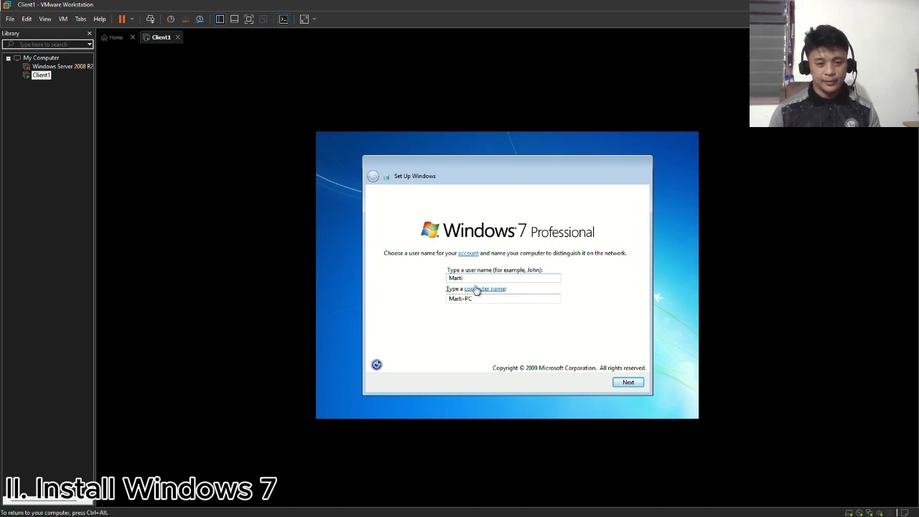
{"action": "left_click", "coordinate": [640, 388]}
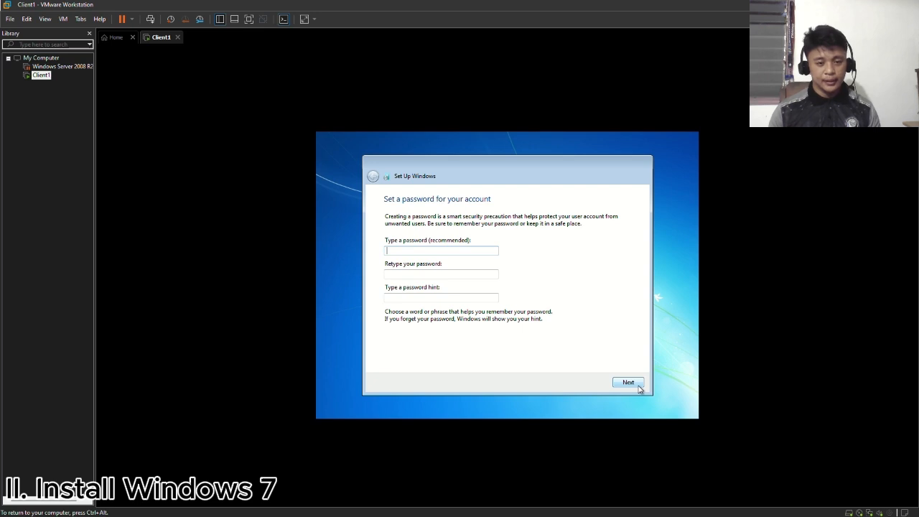
- Set and confirm the account password, enter a password hint, and continue the setup
{"action": "type", "text": "P@ssw0rd"}
{"action": "key", "text": "Tab"}
{"action": "type", "text": "P"}
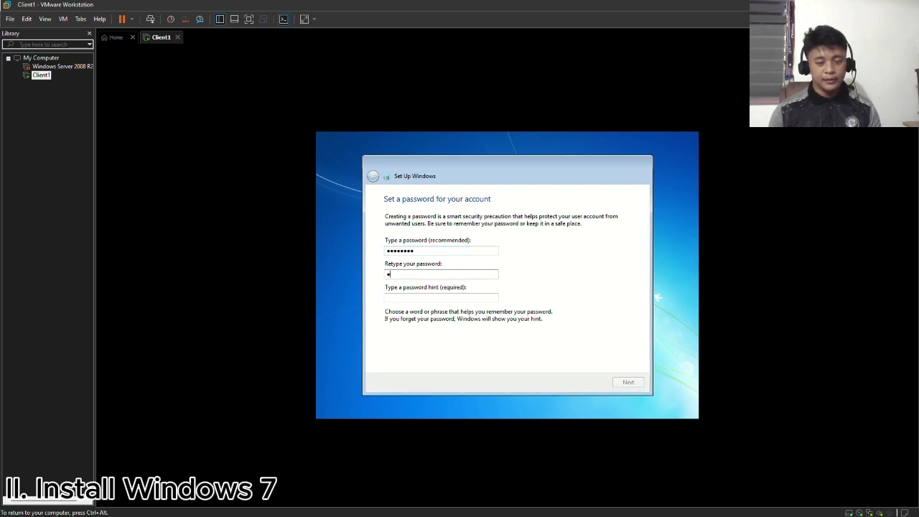
{"action": "type", "text": "@ssw0rd"}
{"action": "key", "text": "Tab"}
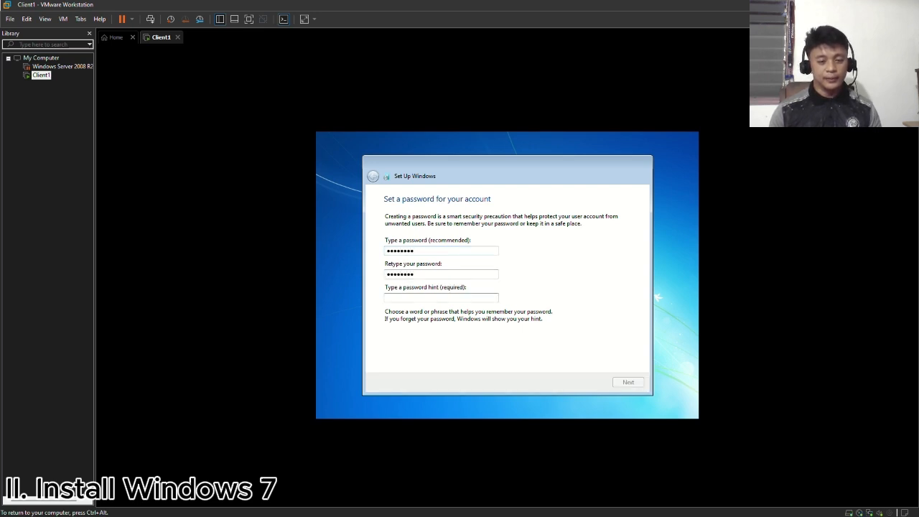
{"action": "type", "text": "password"}
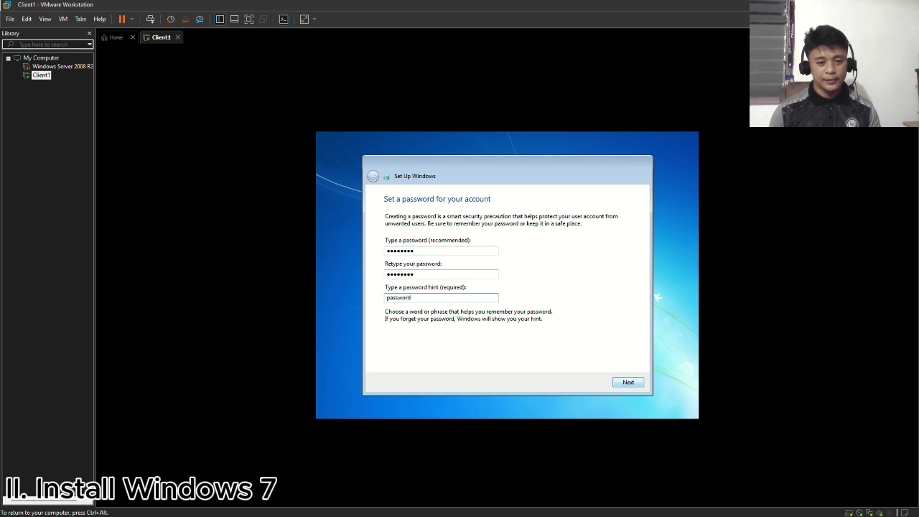
{"action": "left_click", "coordinate": [626, 382]}
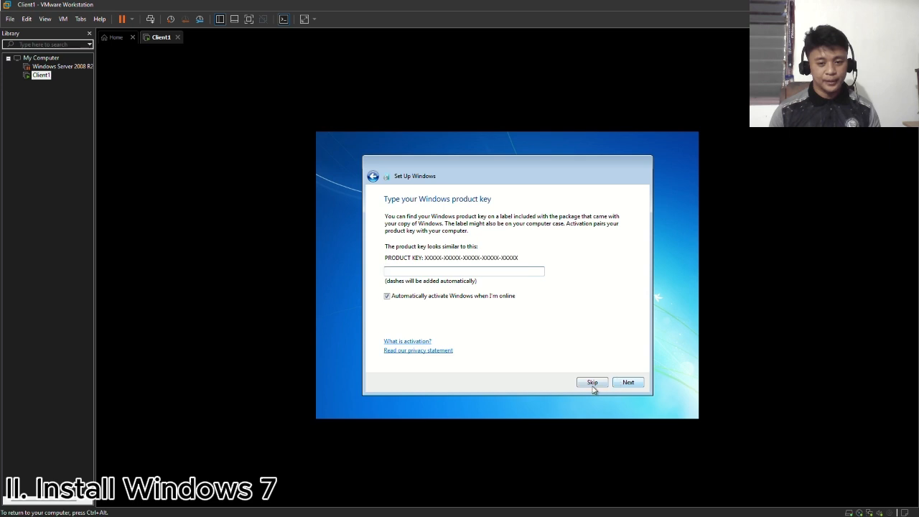
- Complete the Windows setup without a product key, choosing Ask me later for updates, Pacific Time and the Home network location
{"action": "left_click", "coordinate": [592, 383]}
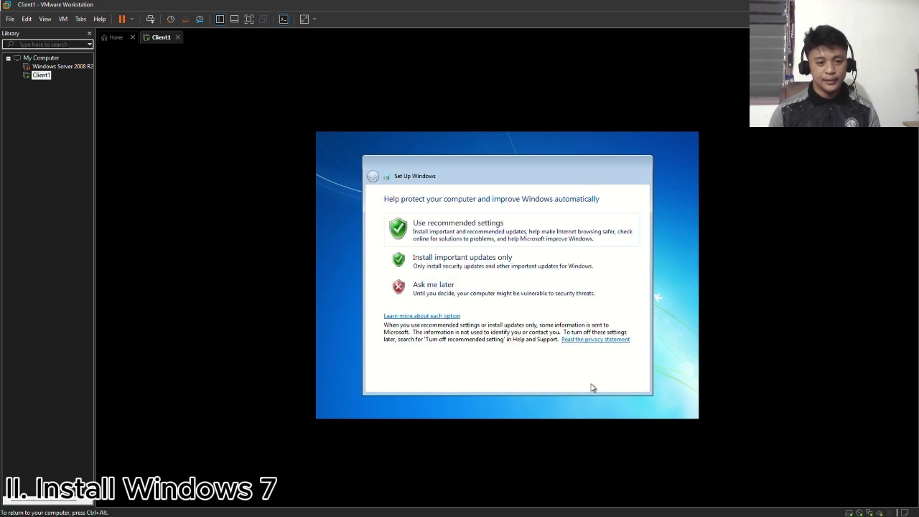
{"action": "left_click", "coordinate": [490, 287]}
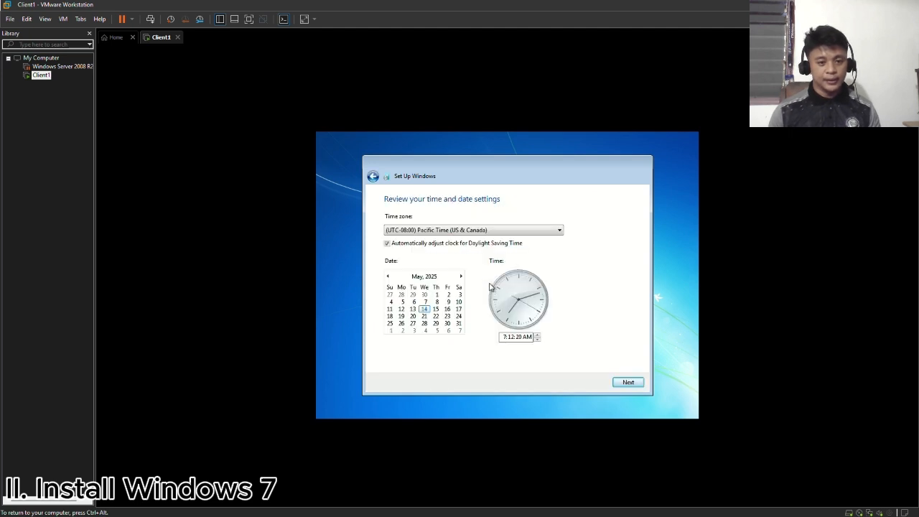
{"action": "left_click", "coordinate": [625, 385]}
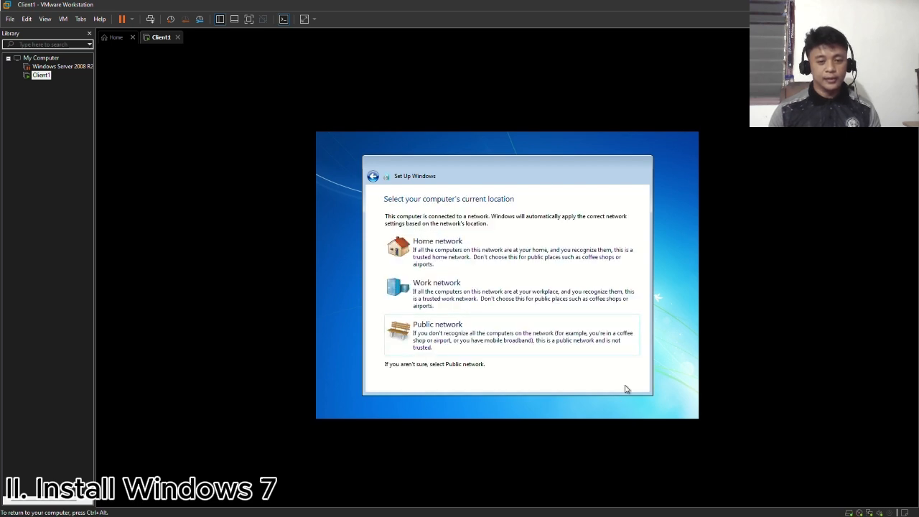
{"action": "left_click", "coordinate": [495, 252]}
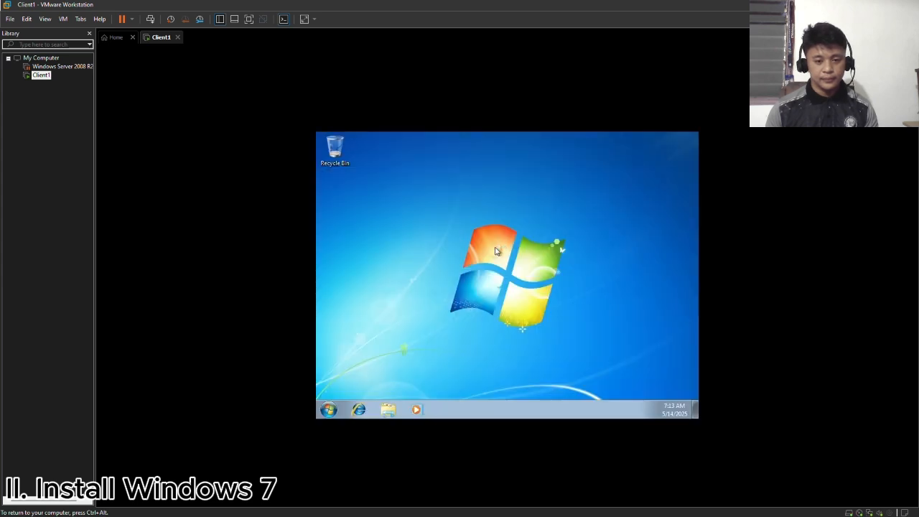
{"action": "right_click", "coordinate": [495, 250]}
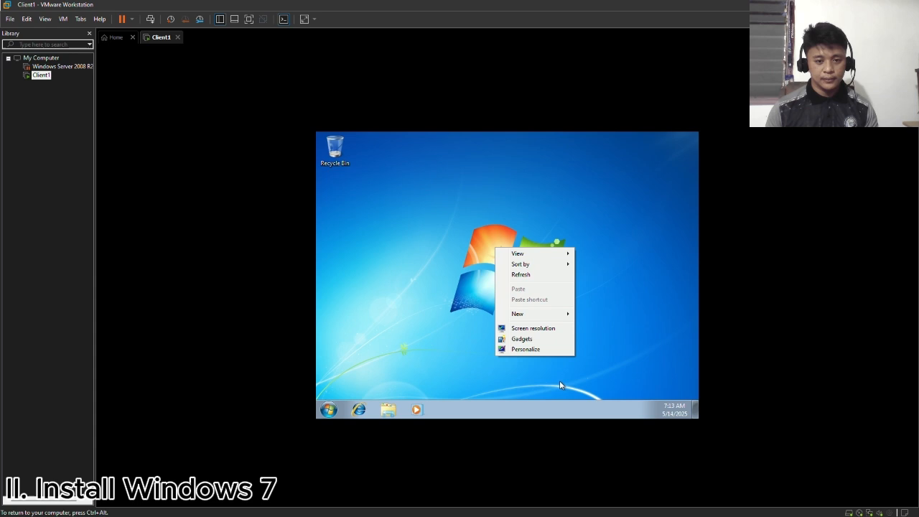
{"action": "left_click", "coordinate": [536, 349]}
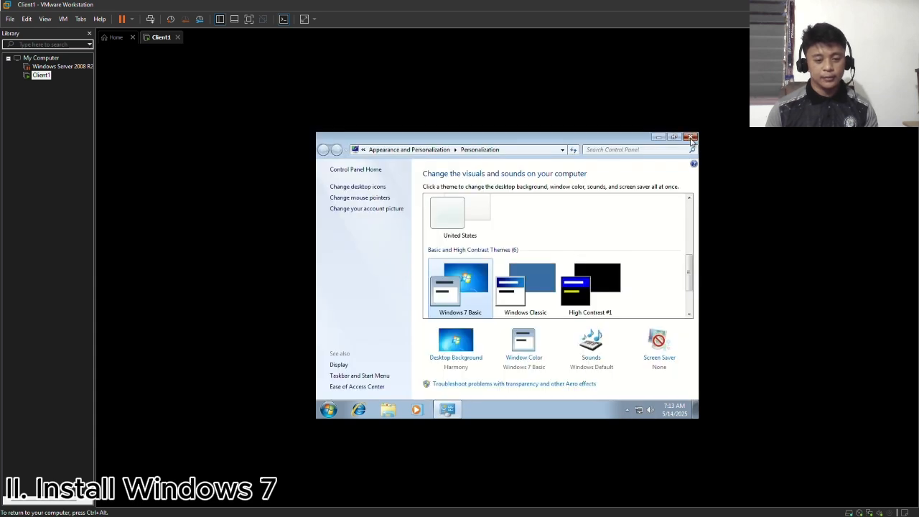
{"action": "left_click", "coordinate": [689, 141]}
{"action": "right_click", "coordinate": [580, 261]}
{"action": "left_click", "coordinate": [612, 286]}
- Set the Windows 7 screen resolution to 1280 × 1024 and keep the changed display settings
{"action": "right_click", "coordinate": [615, 295]}
{"action": "left_click", "coordinate": [651, 370]}
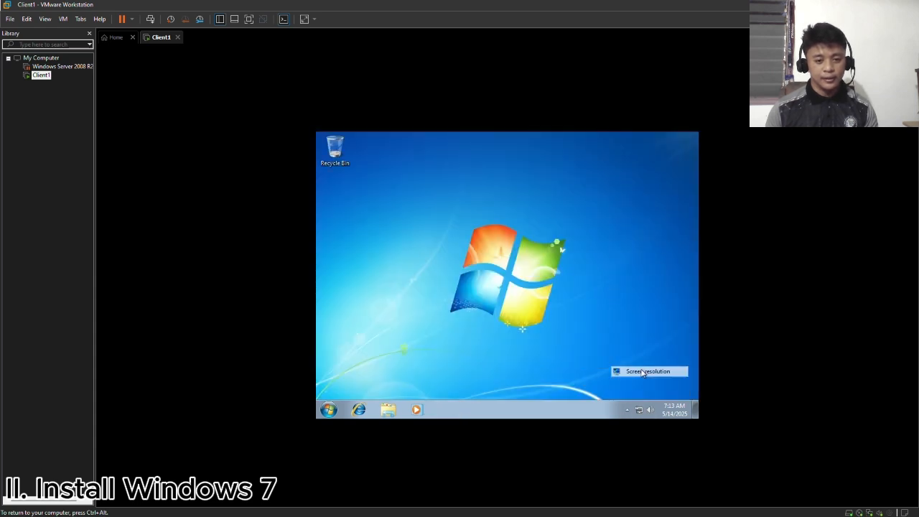
{"action": "left_click", "coordinate": [460, 269]}
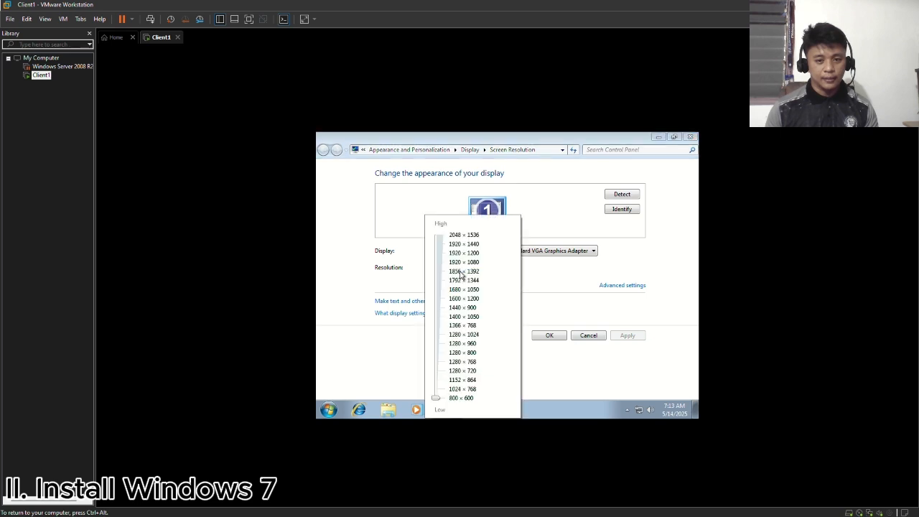
{"action": "left_click", "coordinate": [473, 335]}
{"action": "left_click", "coordinate": [628, 342]}
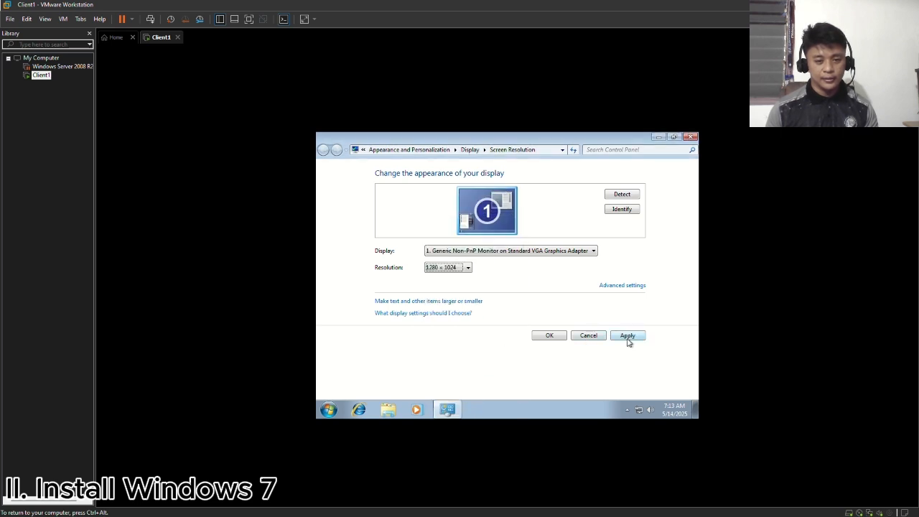
{"action": "left_click", "coordinate": [628, 337]}
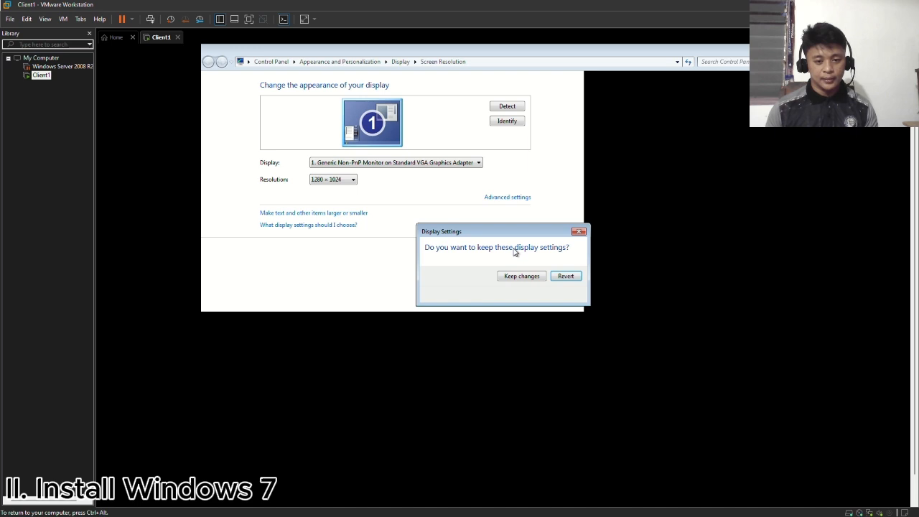
{"action": "left_click", "coordinate": [529, 277]}
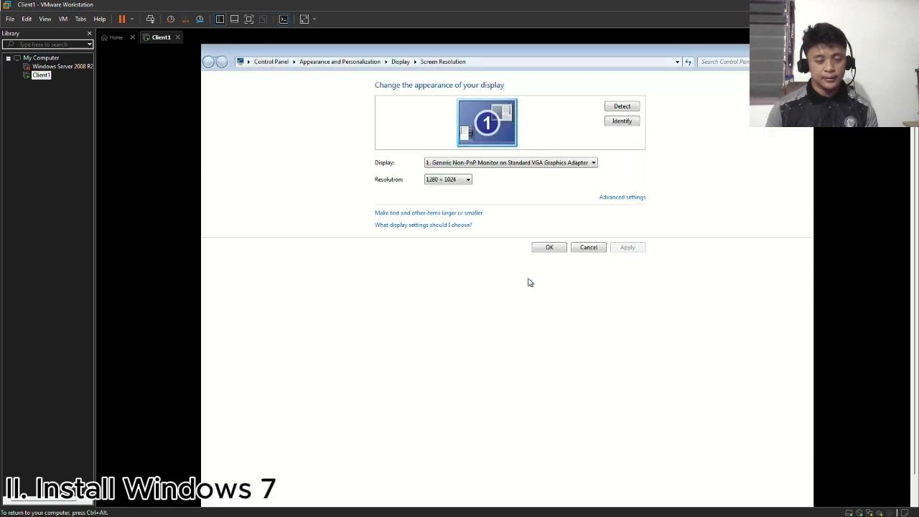
{"action": "left_click", "coordinate": [545, 247]}
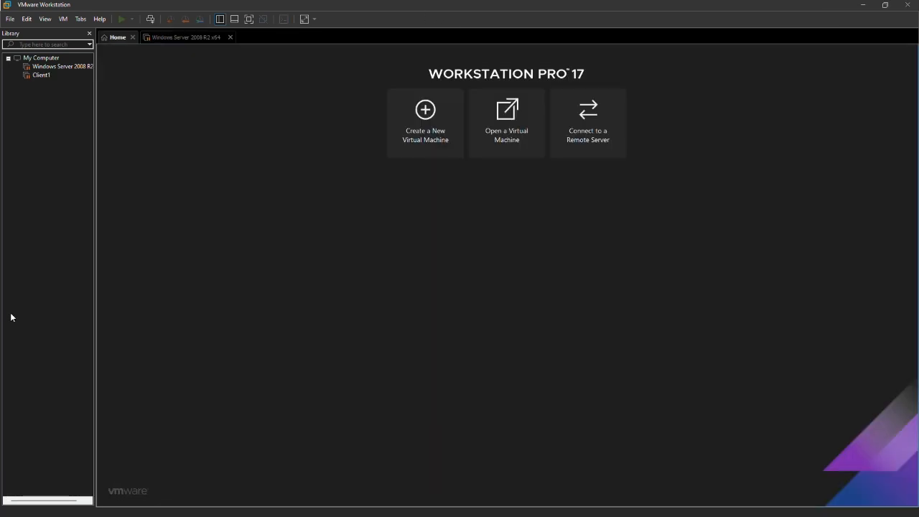
- Open the Virtual Network Editor in VMware Workstation
{"action": "left_click", "coordinate": [64, 22]}
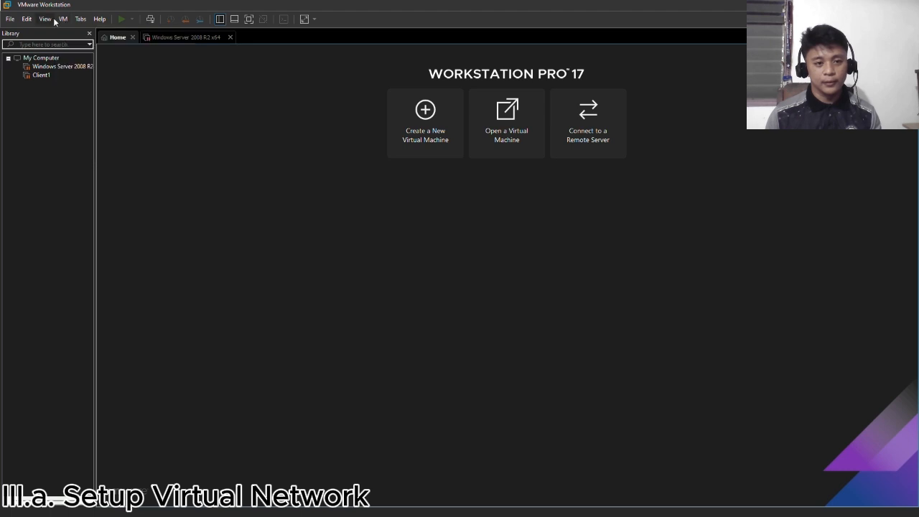
{"action": "mouse_move", "coordinate": [51, 20]}
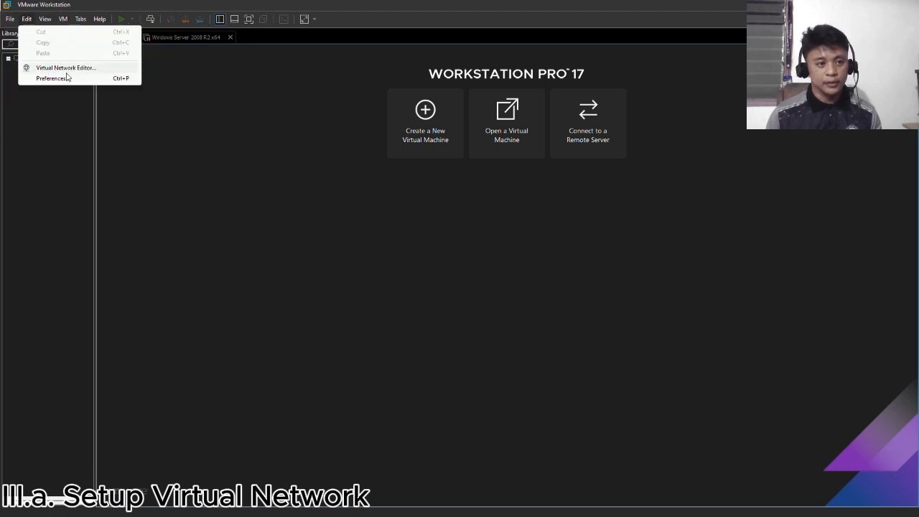
{"action": "left_click", "coordinate": [68, 68]}
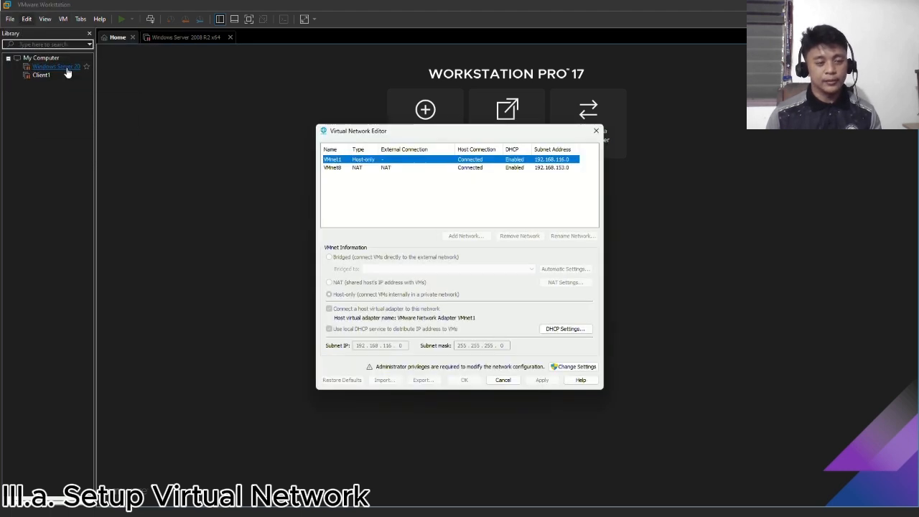
- Look up the description of the host's Wi-Fi adapter in the Wi-Fi hardware properties of the Windows Settings app
{"action": "key", "text": "super"}
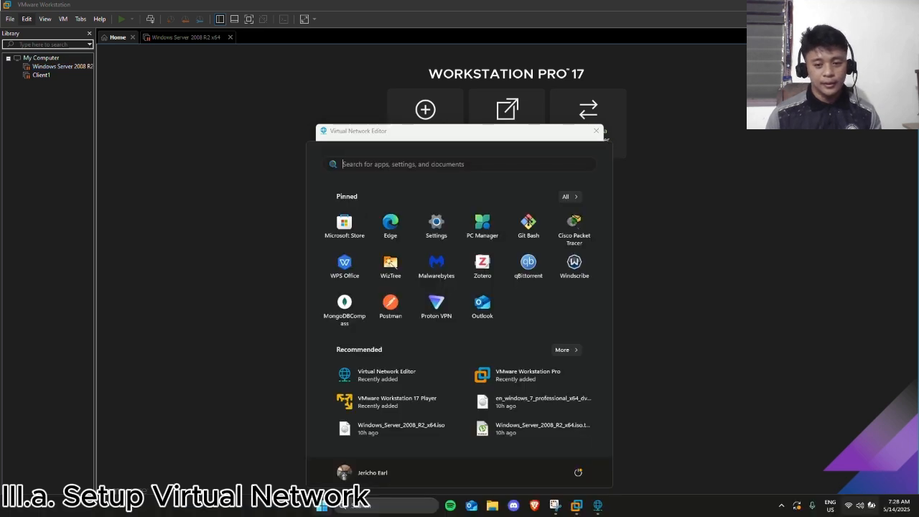
{"action": "left_click", "coordinate": [862, 508]}
{"action": "right_click", "coordinate": [774, 329]}
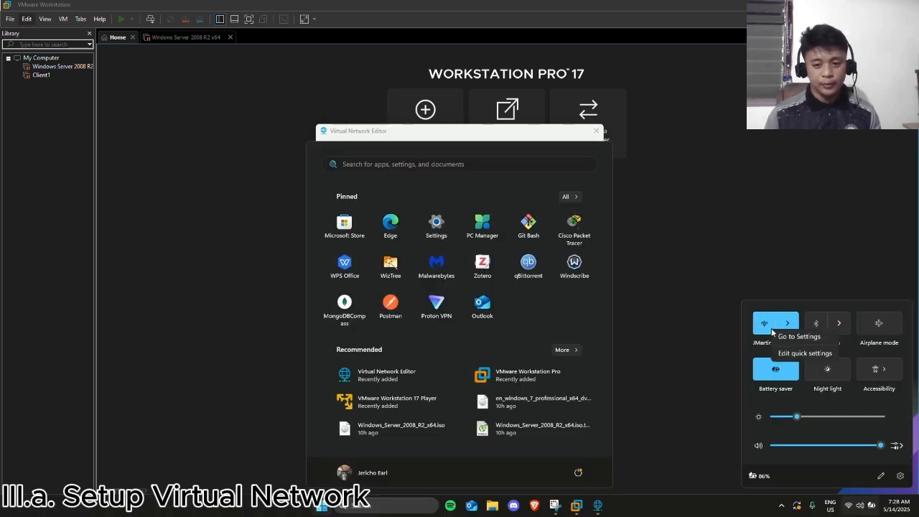
{"action": "left_click", "coordinate": [788, 340]}
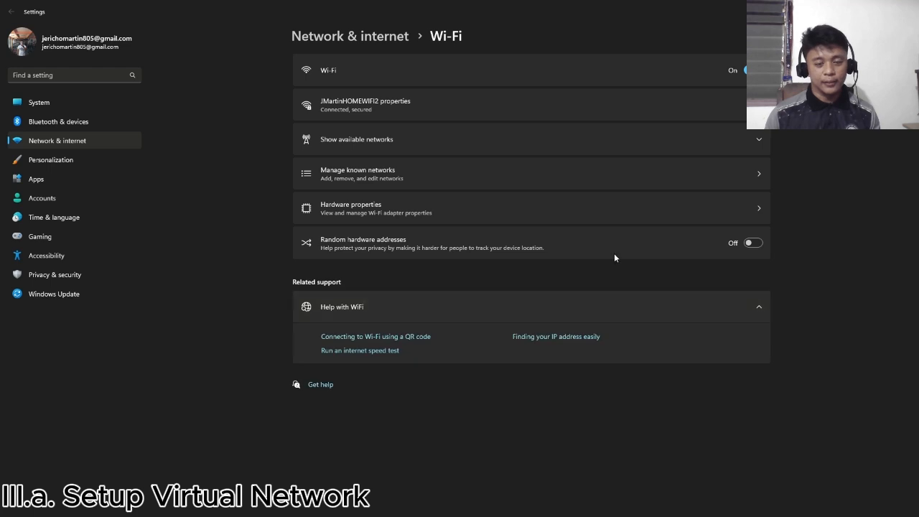
{"action": "left_click", "coordinate": [656, 217]}
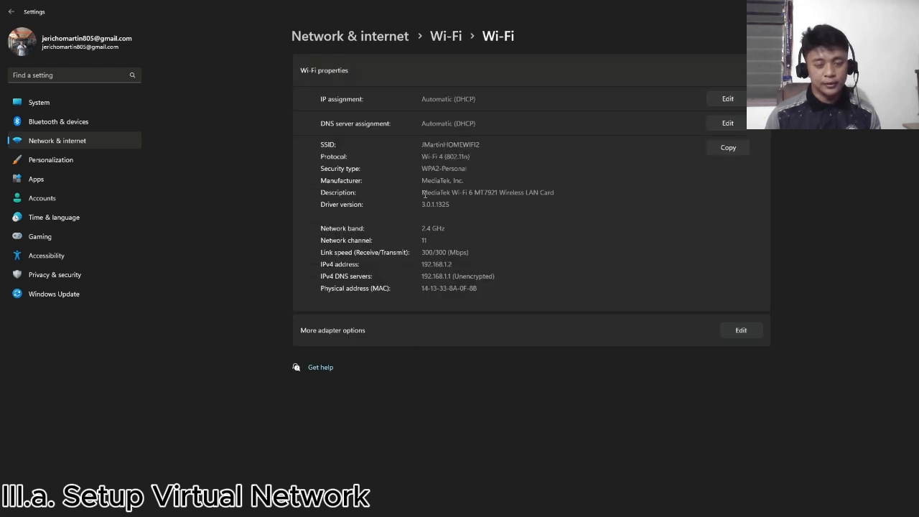
{"action": "left_click_drag", "start_coordinate": [420, 194], "coordinate": [571, 206]}
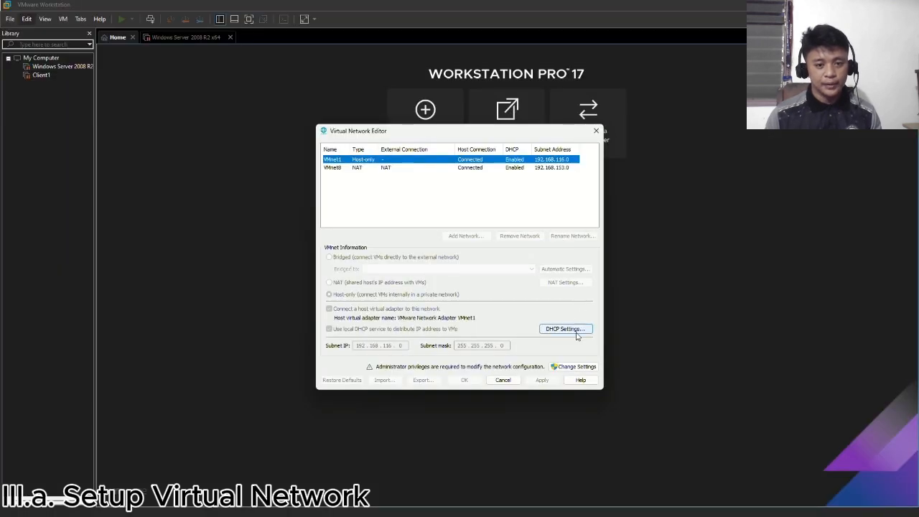
- Switch to the Virtual Network Editor in VMware Workstation and bridge VMnet0 to the MediaTek Wi-Fi 6 MT7921 Wireless LAN Card, applying the change
{"action": "left_click", "coordinate": [577, 367]}
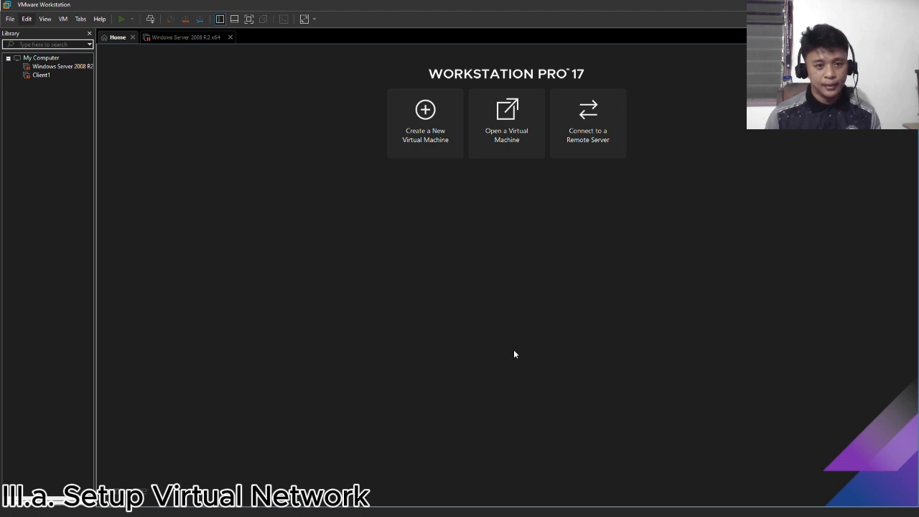
{"action": "key", "text": "alt+Tab"}
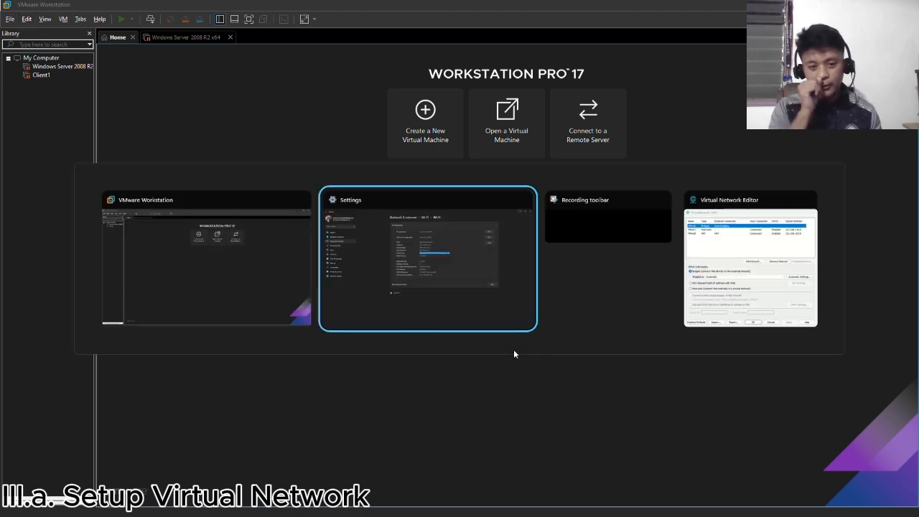
{"action": "left_click", "coordinate": [717, 292]}
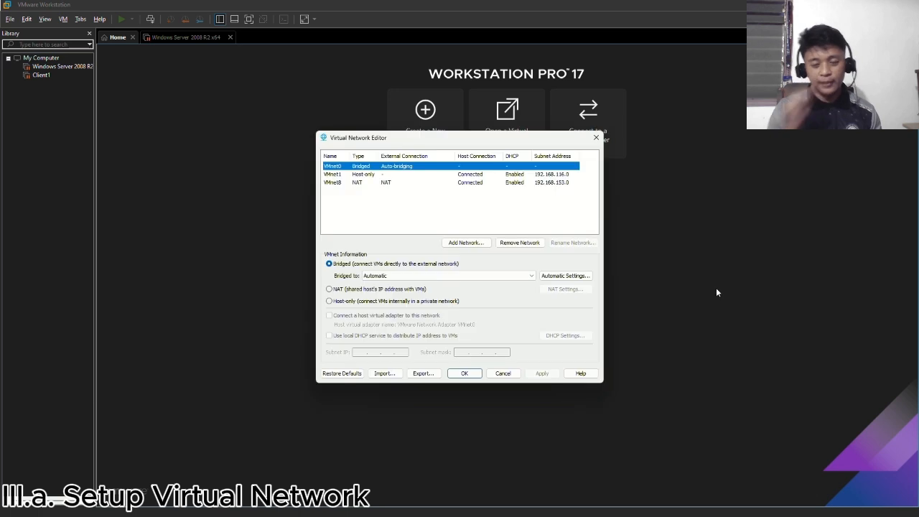
{"action": "left_click", "coordinate": [534, 276]}
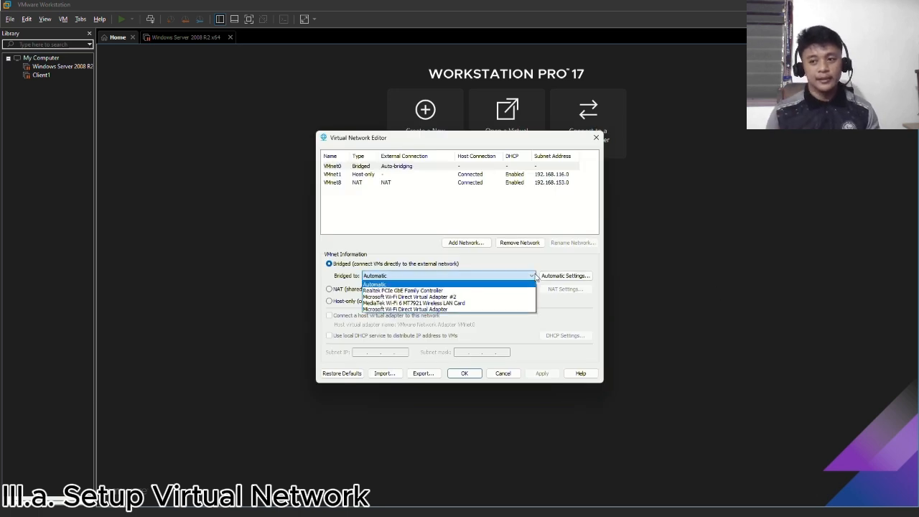
{"action": "left_click", "coordinate": [454, 303]}
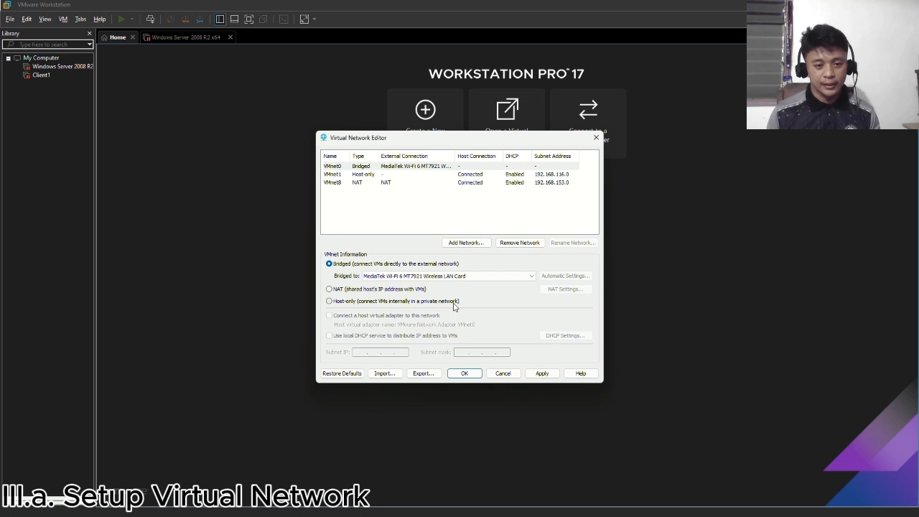
{"action": "left_click", "coordinate": [544, 375]}
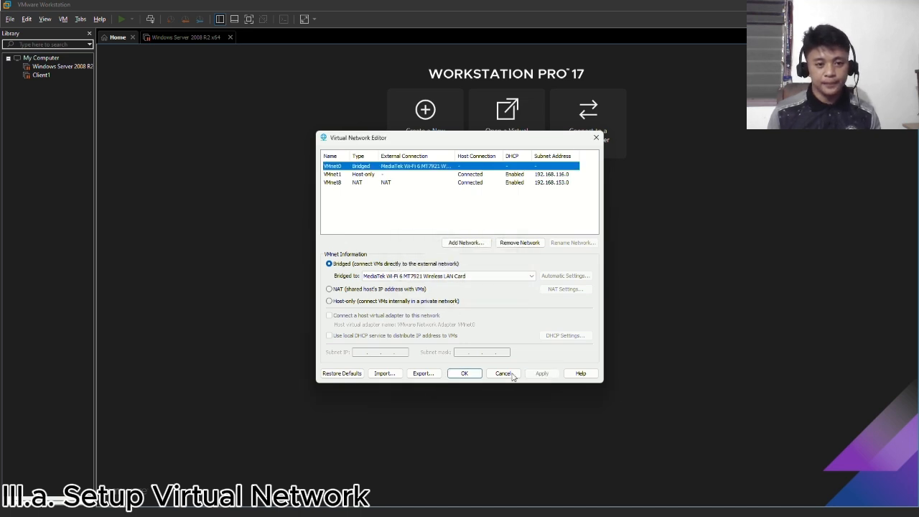
{"action": "left_click", "coordinate": [472, 375]}
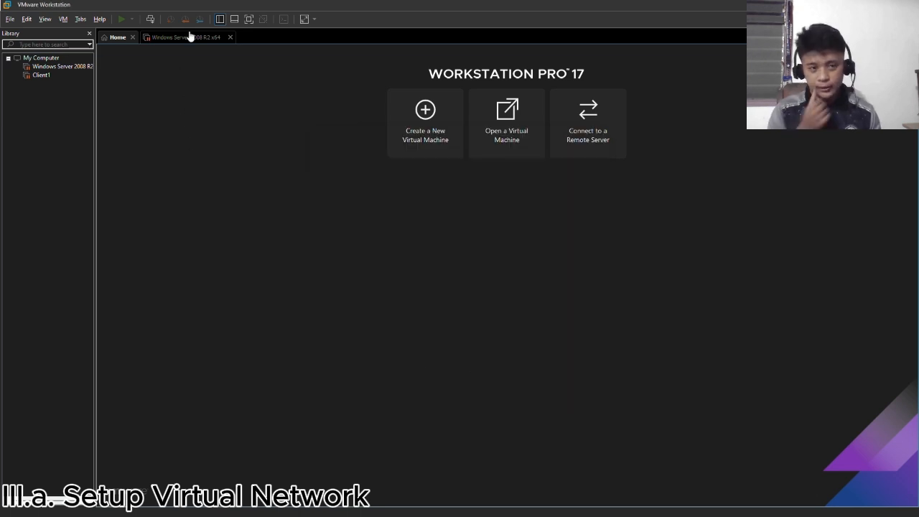
- Resume the suspended Windows Server 2008 R2 x64 virtual machine and dismiss the side channel mitigations hint
{"action": "left_click", "coordinate": [187, 37]}
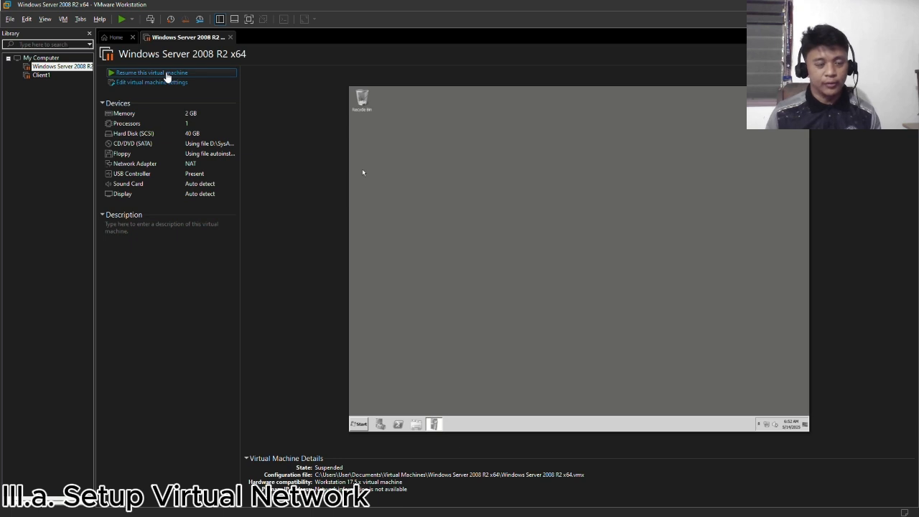
{"action": "left_click", "coordinate": [166, 74]}
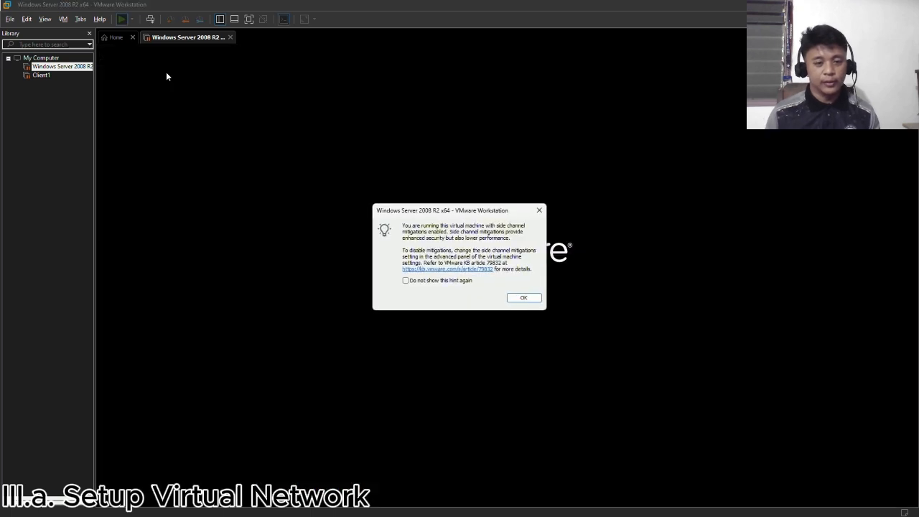
{"action": "left_click", "coordinate": [524, 298]}
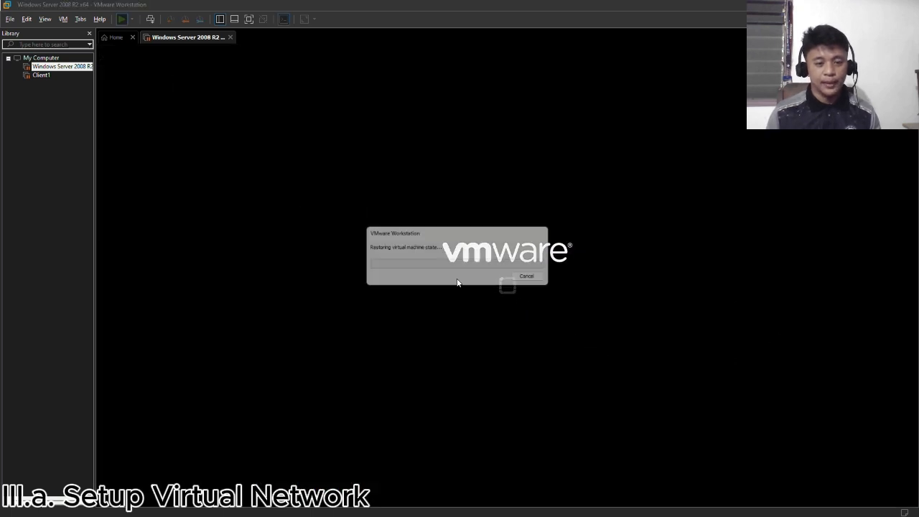
{"action": "right_click", "coordinate": [42, 76]}
{"action": "left_click", "coordinate": [51, 67]}
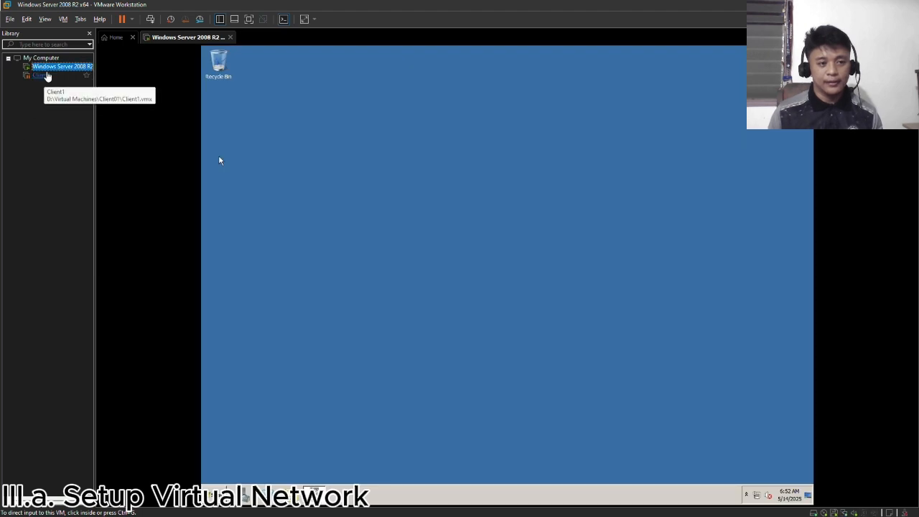
{"action": "right_click", "coordinate": [433, 204]}
{"action": "left_click", "coordinate": [475, 226]}
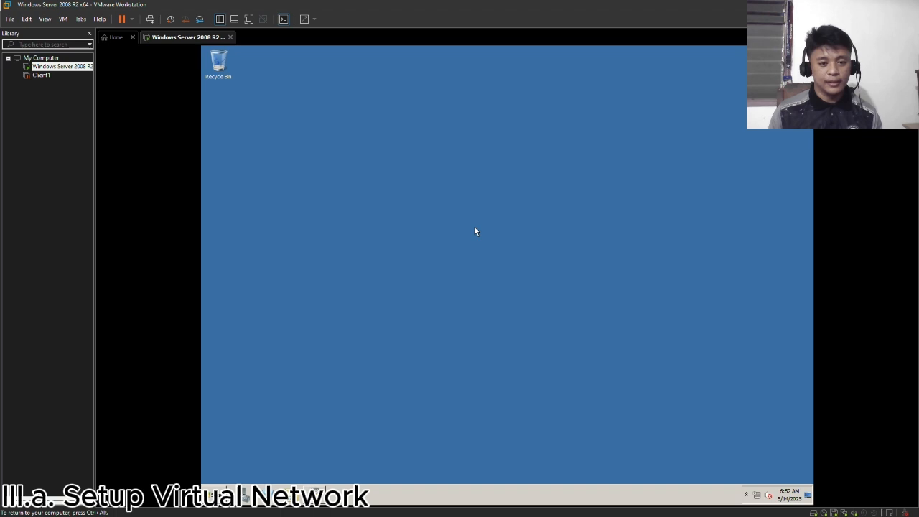
- Set the network adapter of the Windows Server 2008 R2 virtual machine to Bridged, connected directly to the physical network
{"action": "left_click", "coordinate": [63, 18]}
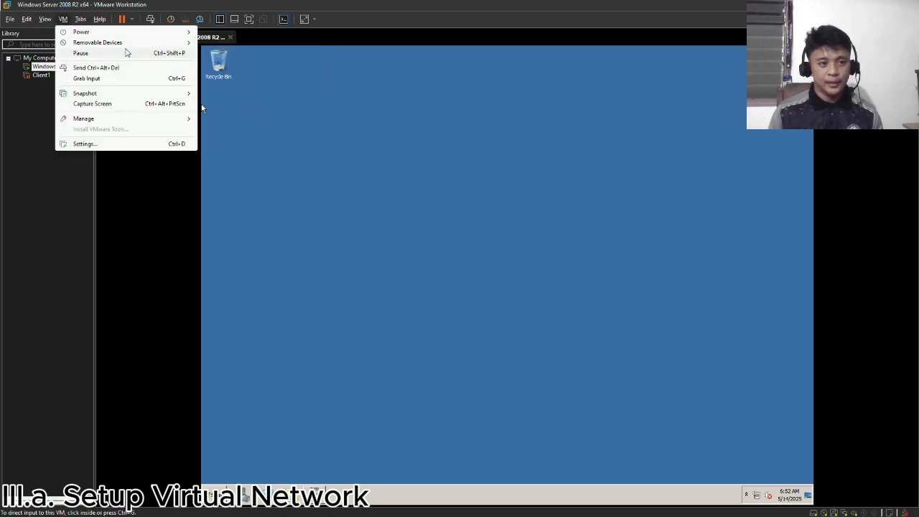
{"action": "mouse_move", "coordinate": [130, 43]}
{"action": "mouse_move", "coordinate": [240, 64]}
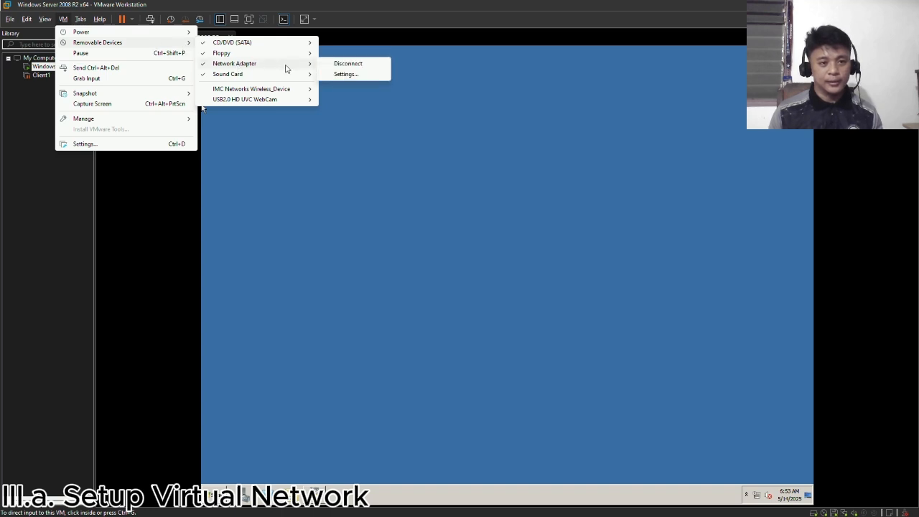
{"action": "left_click", "coordinate": [338, 74]}
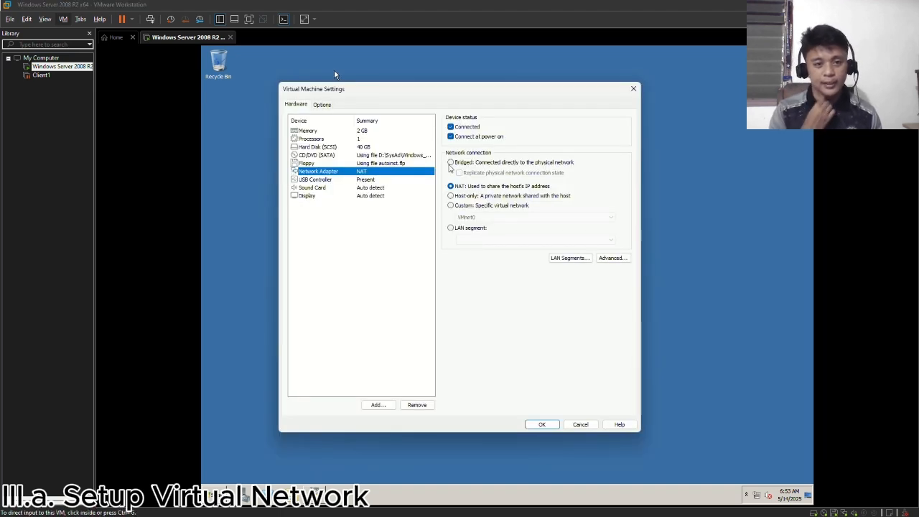
{"action": "left_click", "coordinate": [457, 165]}
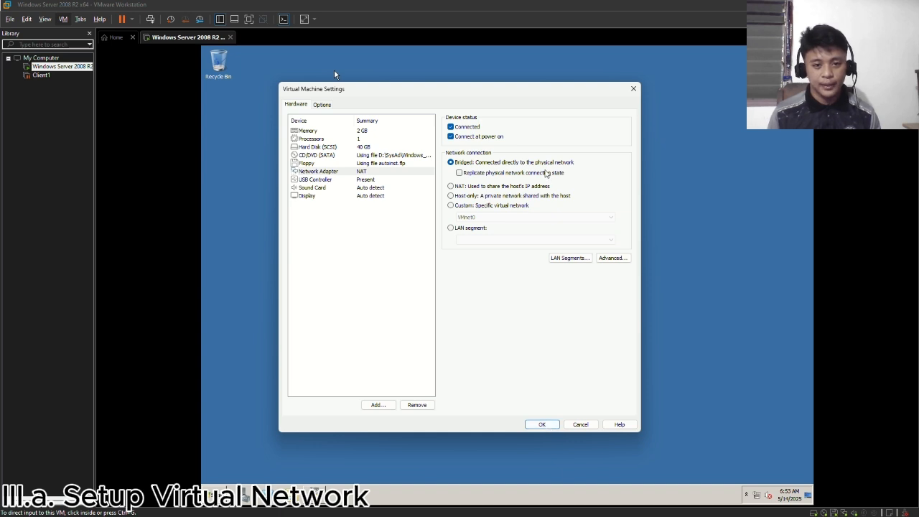
{"action": "left_click", "coordinate": [544, 425]}
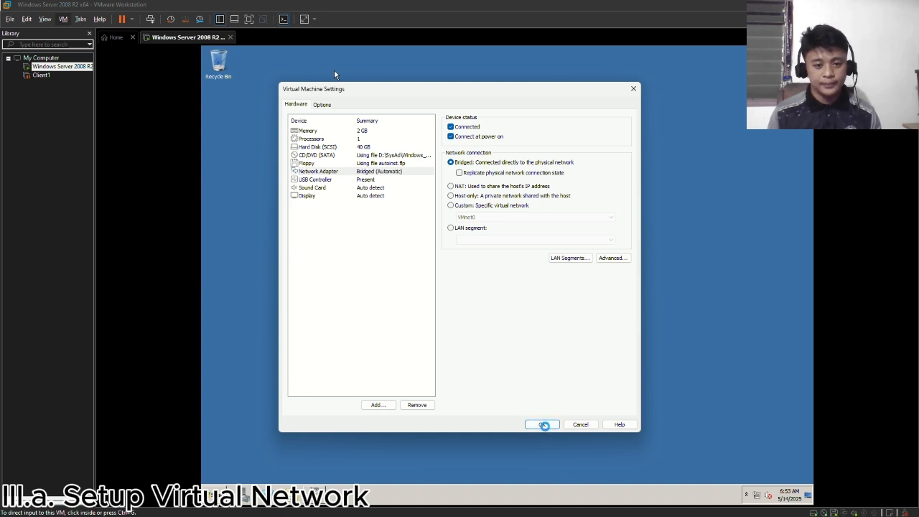
- Open the suspended Client1 virtual machine from the library and resume it to its Windows 7 desktop
{"action": "right_click", "coordinate": [43, 78]}
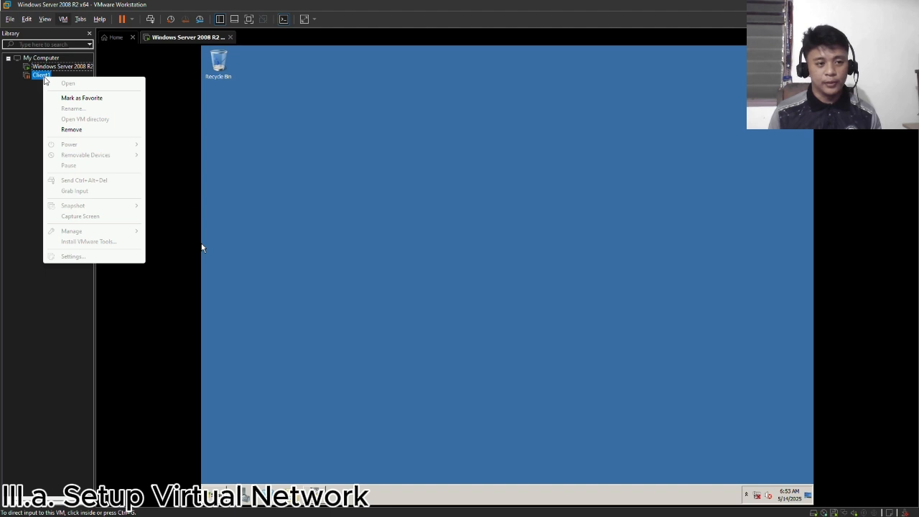
{"action": "left_click", "coordinate": [46, 78]}
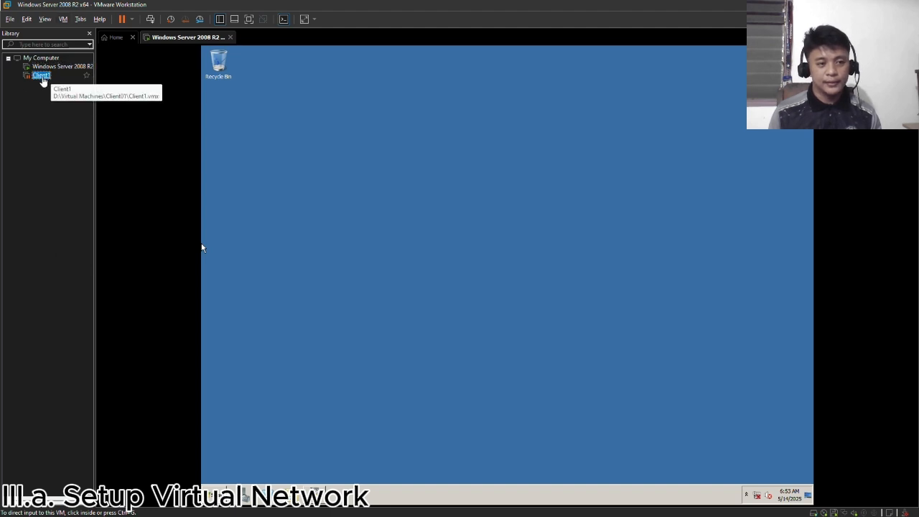
{"action": "double_click", "coordinate": [47, 78]}
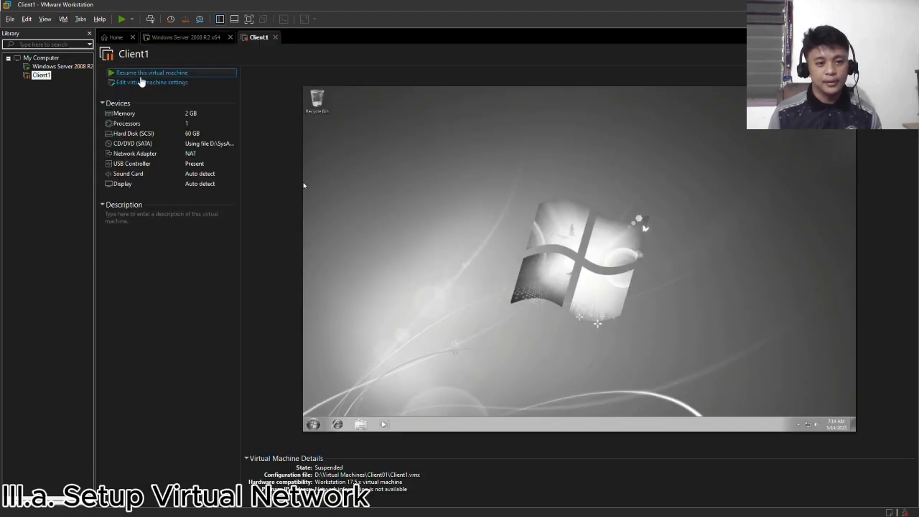
{"action": "left_click", "coordinate": [147, 72]}
{"action": "left_click", "coordinate": [532, 306]}
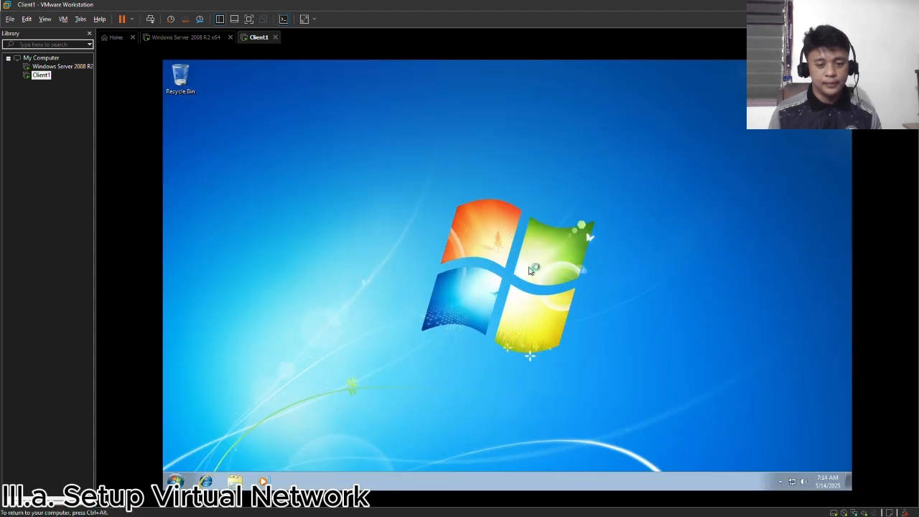
{"action": "right_click", "coordinate": [553, 269]}
{"action": "left_click", "coordinate": [607, 298]}
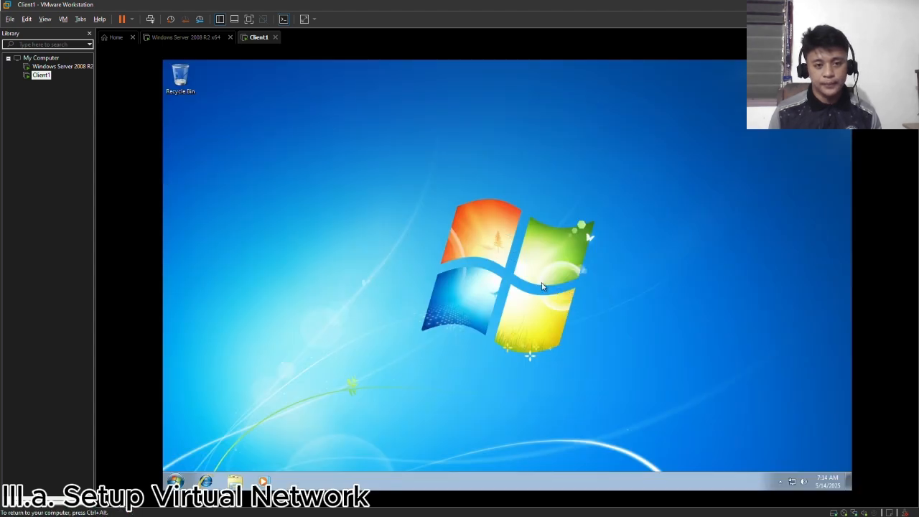
{"action": "right_click", "coordinate": [523, 278]}
{"action": "left_click", "coordinate": [549, 305]}
{"action": "key", "text": "ctrl+alt"}
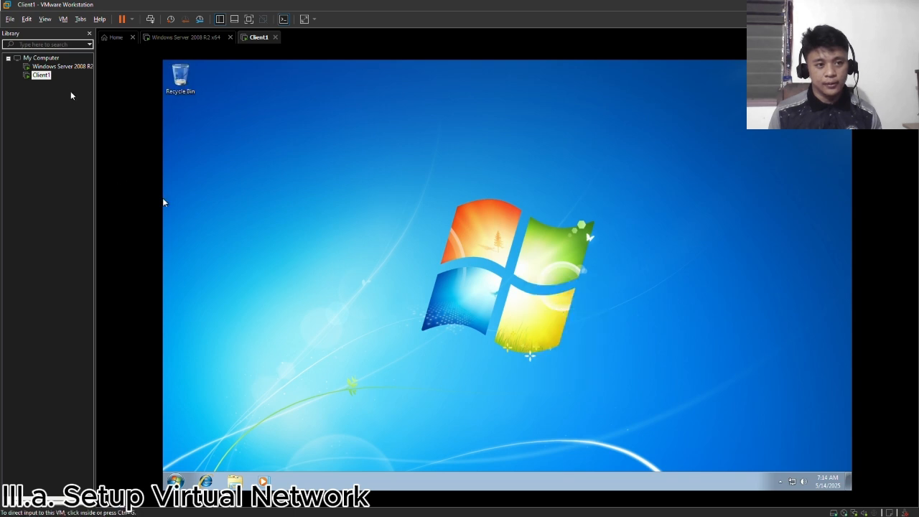
- Set the Client1 virtual machine's network adapter to Bridged, connected directly to the physical network
{"action": "left_click", "coordinate": [64, 19]}
{"action": "mouse_move", "coordinate": [100, 42]}
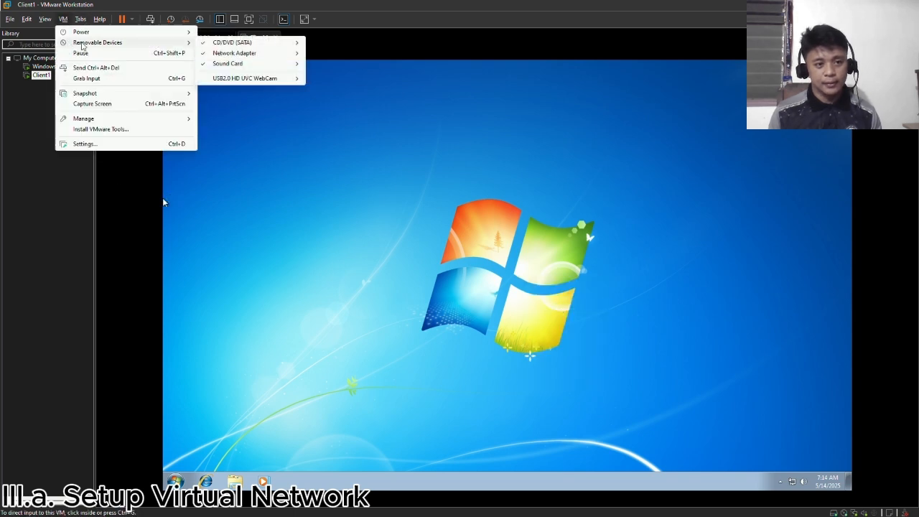
{"action": "mouse_move", "coordinate": [237, 57]}
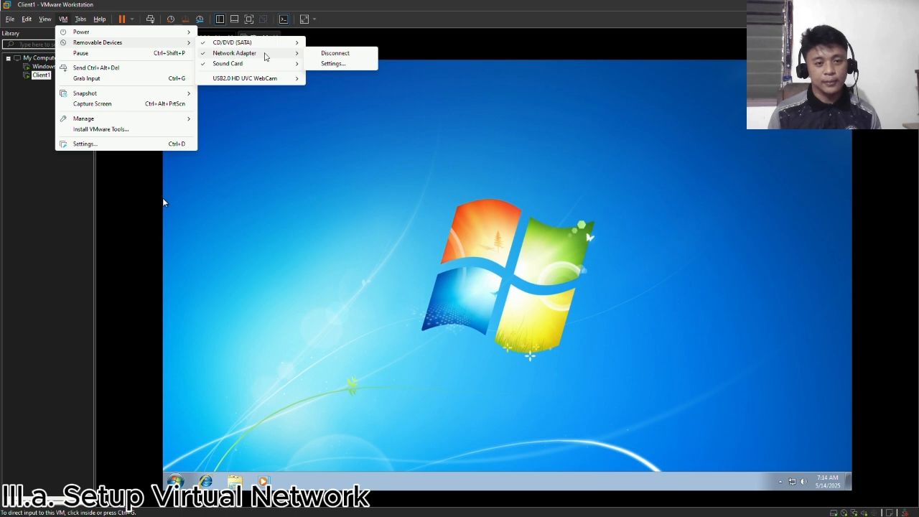
{"action": "left_click", "coordinate": [335, 64]}
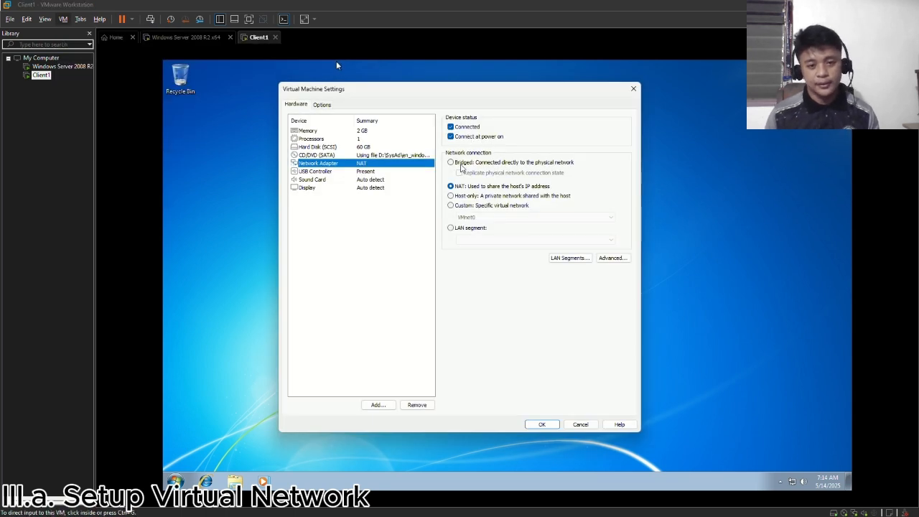
{"action": "left_click", "coordinate": [451, 163]}
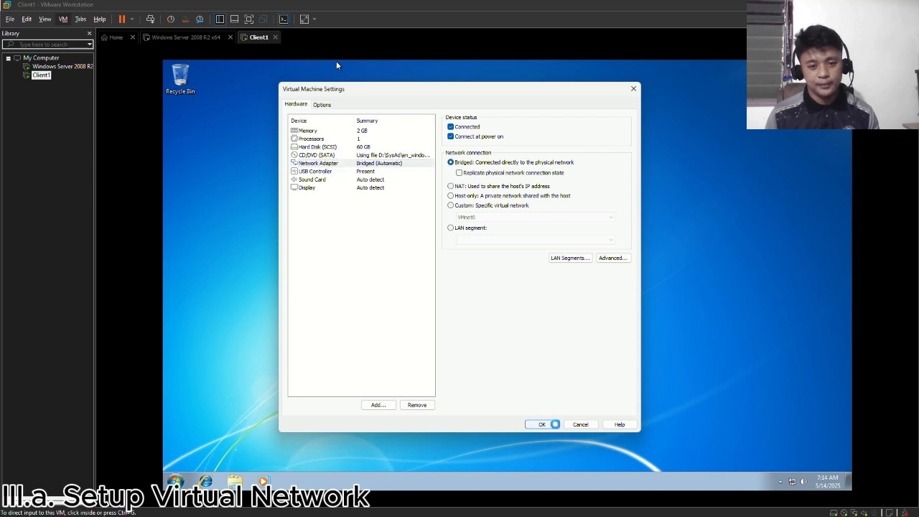
{"action": "left_click", "coordinate": [553, 425]}
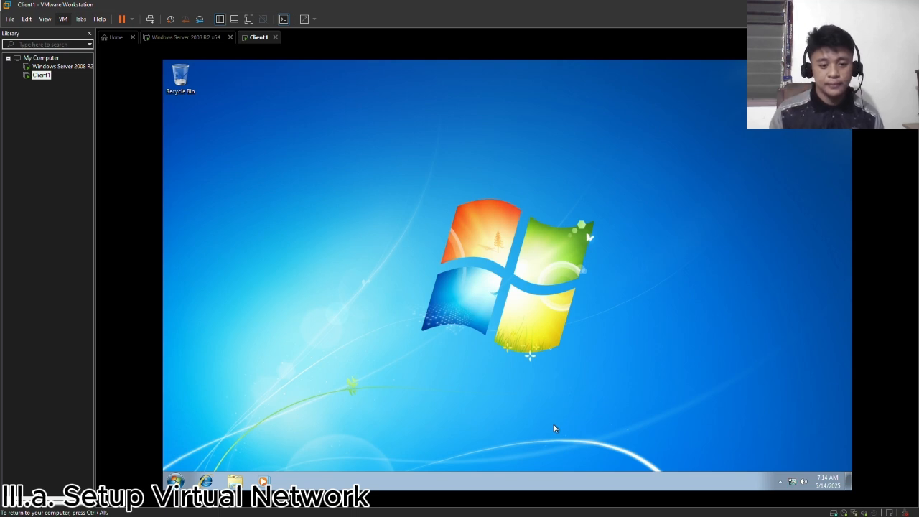
- In the Windows Server 2008 R2 virtual machine, open the Local Area Connection properties through Configure networking in Initial Configuration Tasks
{"action": "left_click", "coordinate": [180, 39]}
{"action": "key", "text": "ctrl+g"}
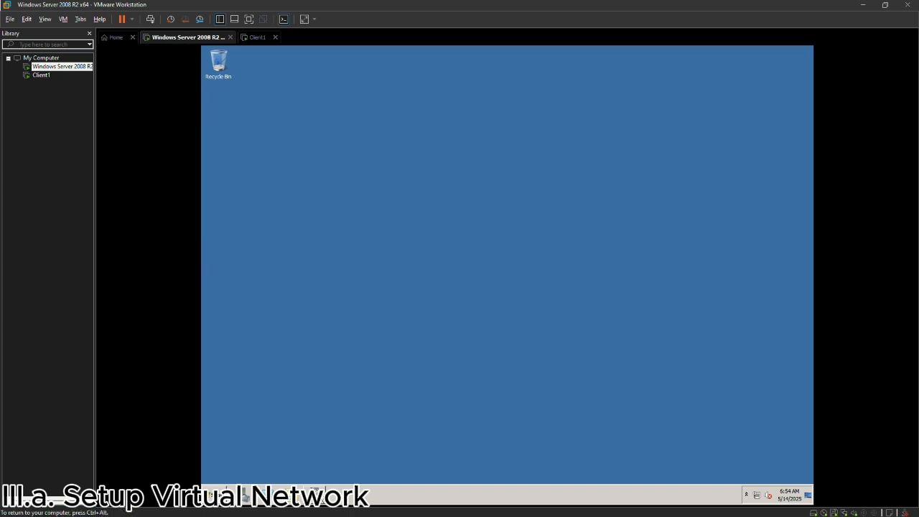
{"action": "left_click", "coordinate": [316, 495]}
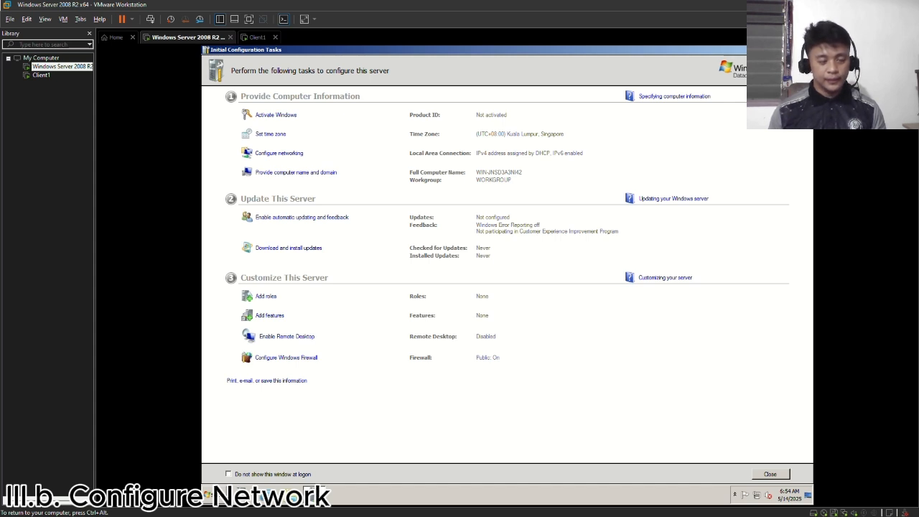
{"action": "left_click", "coordinate": [278, 155]}
{"action": "left_click", "coordinate": [280, 108]}
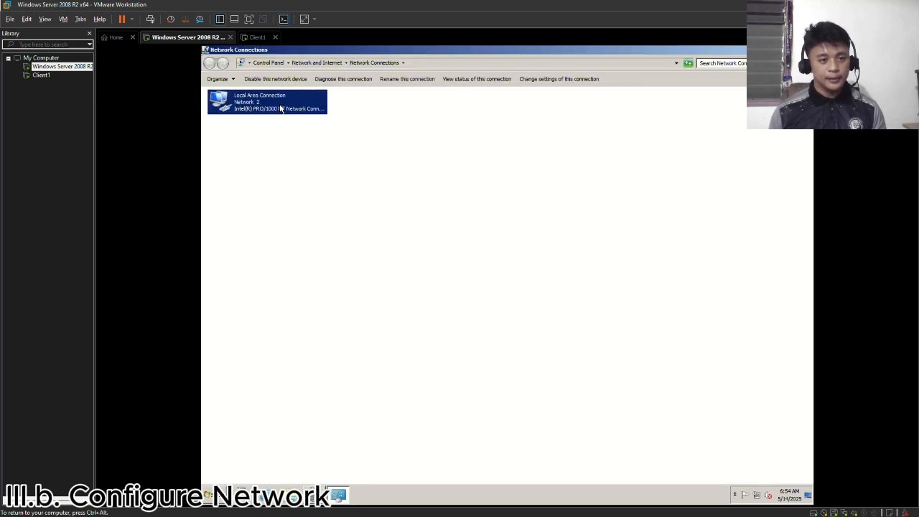
{"action": "right_click", "coordinate": [281, 108]}
{"action": "left_click", "coordinate": [308, 183]}
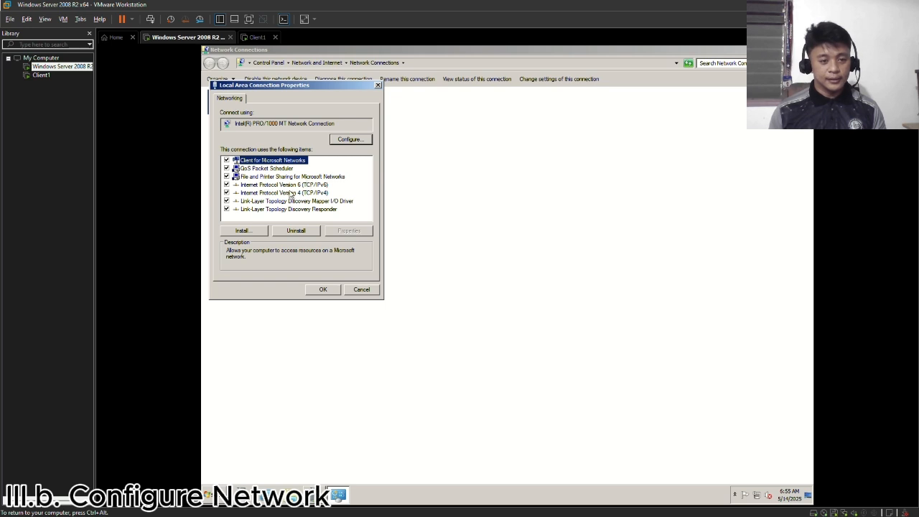
- Give the server's Local Area Connection the static IPv4 address 192.168.1.100 with subnet mask 255.255.255.0, and close the network connection windows
{"action": "left_click", "coordinate": [257, 192]}
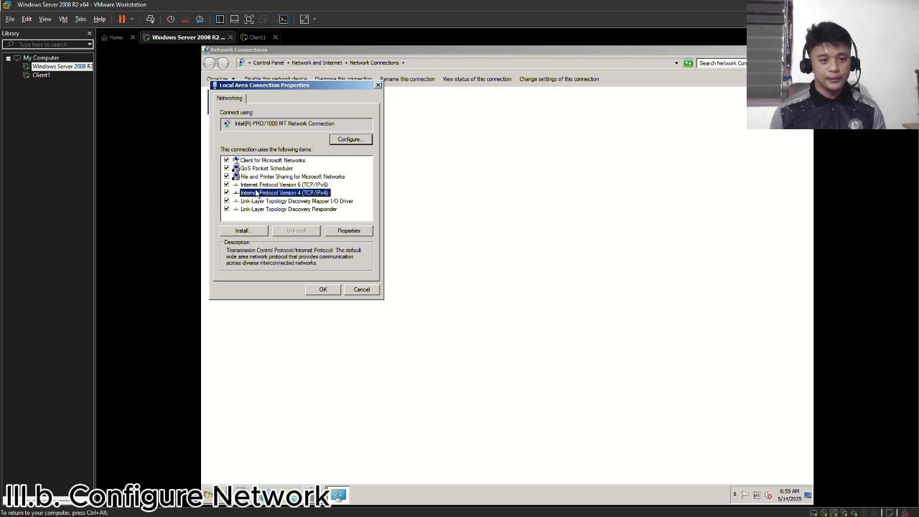
{"action": "left_click", "coordinate": [347, 231]}
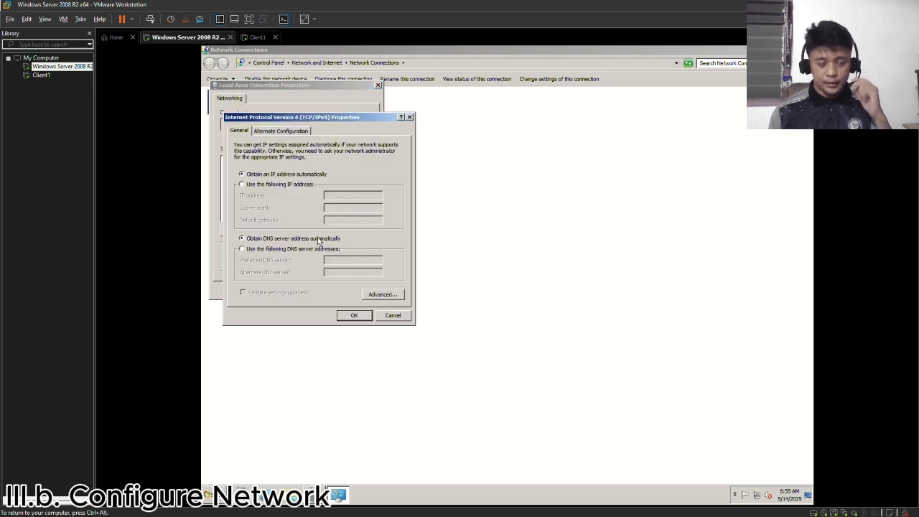
{"action": "left_click", "coordinate": [284, 185]}
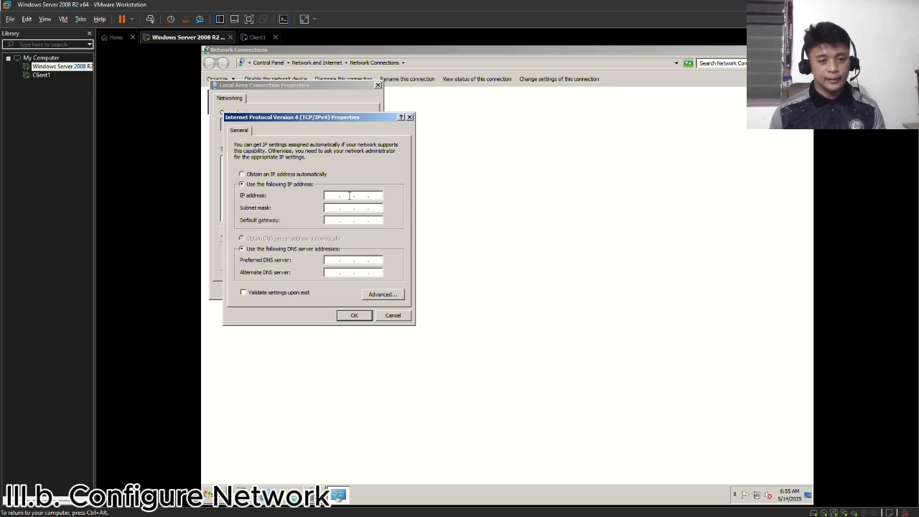
{"action": "type", "text": "1"}
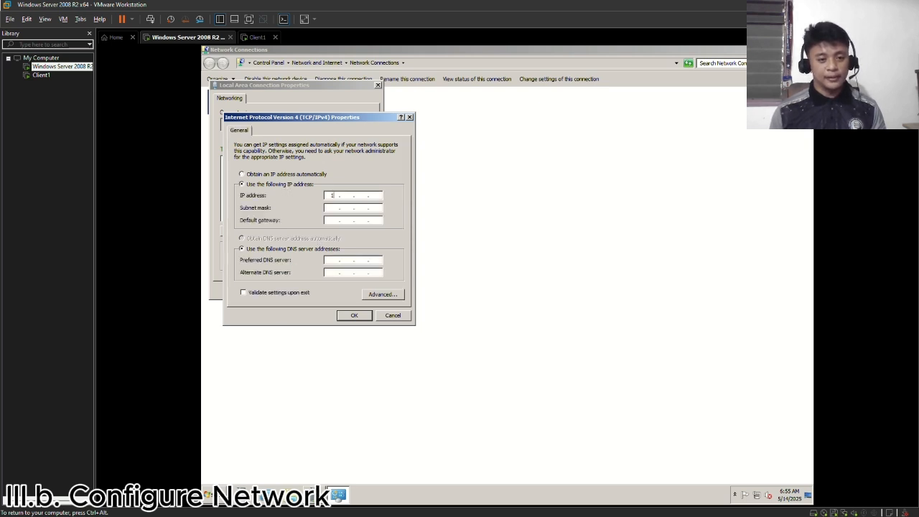
{"action": "type", "text": "92.1"}
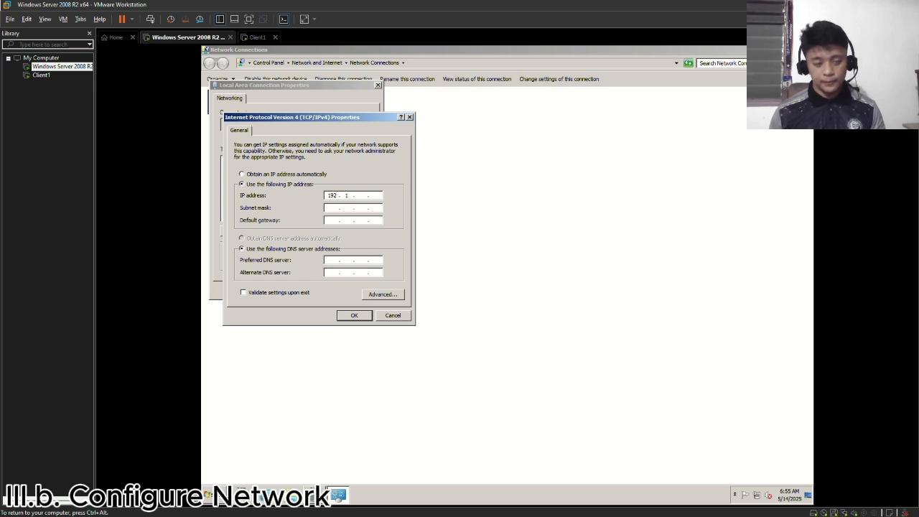
{"action": "type", "text": "68."}
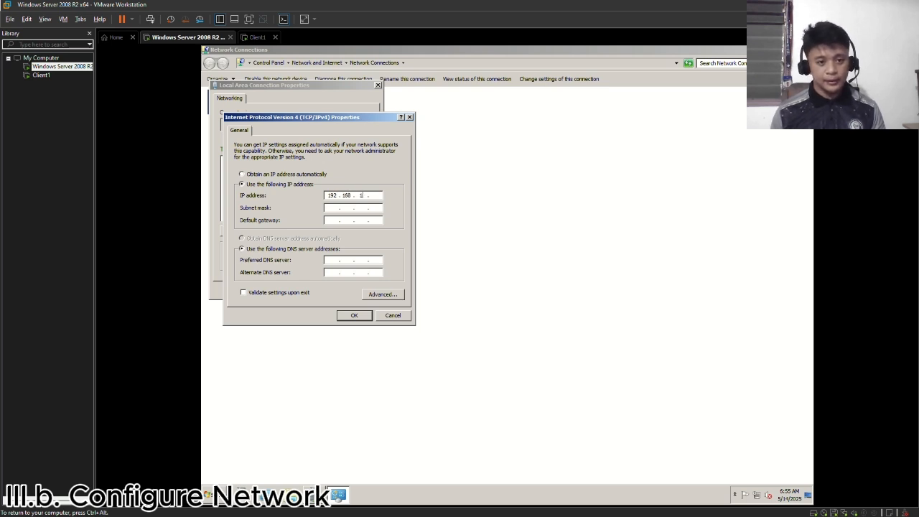
{"action": "type", "text": "1.100"}
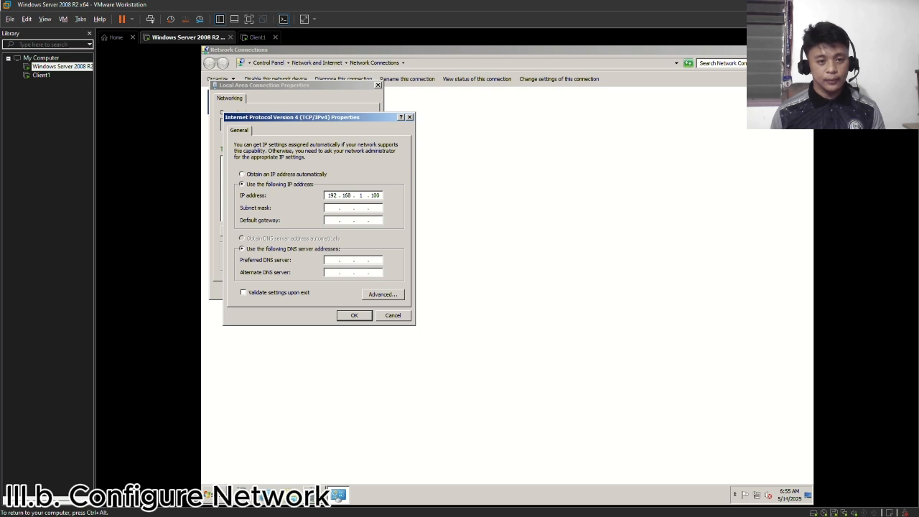
{"action": "key", "text": "Tab"}
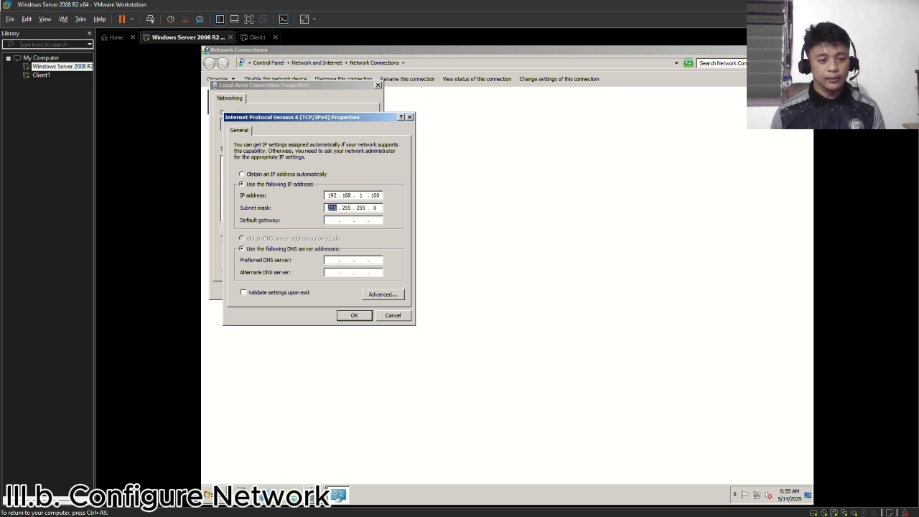
{"action": "left_click", "coordinate": [352, 316]}
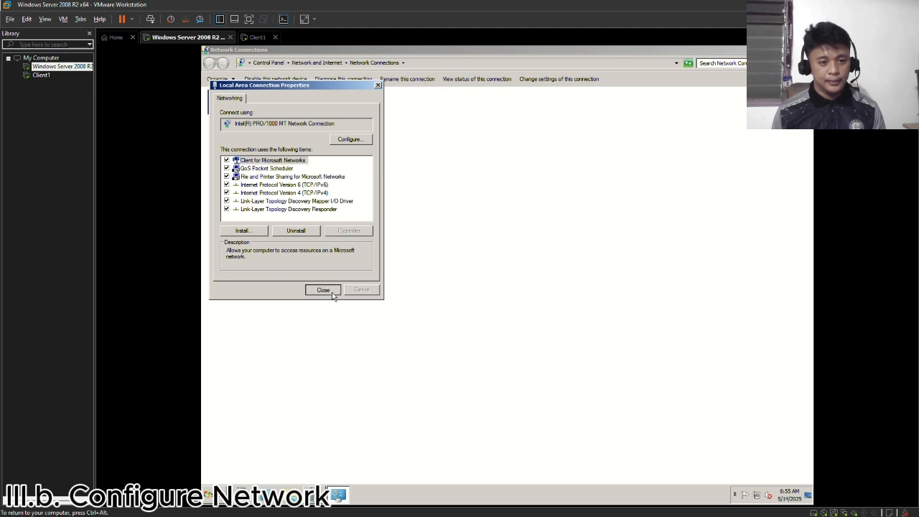
{"action": "left_click", "coordinate": [332, 292]}
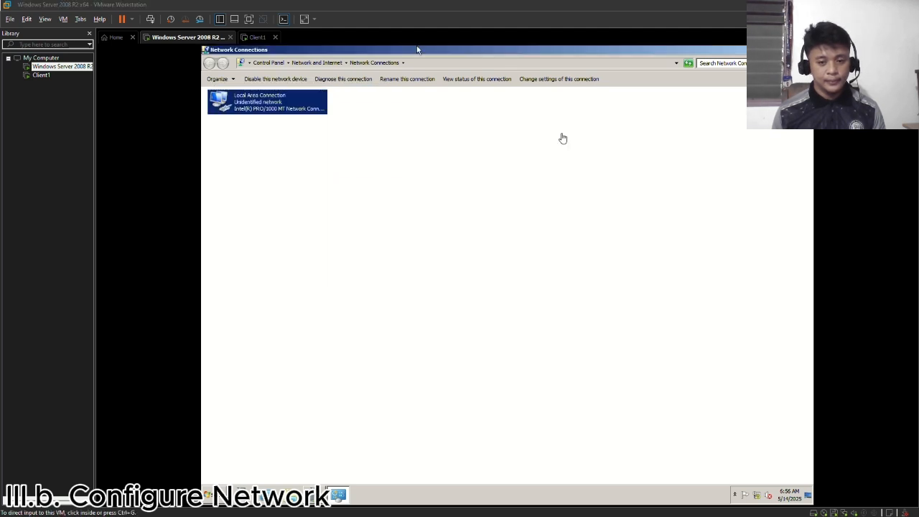
{"action": "left_click", "coordinate": [808, 49]}
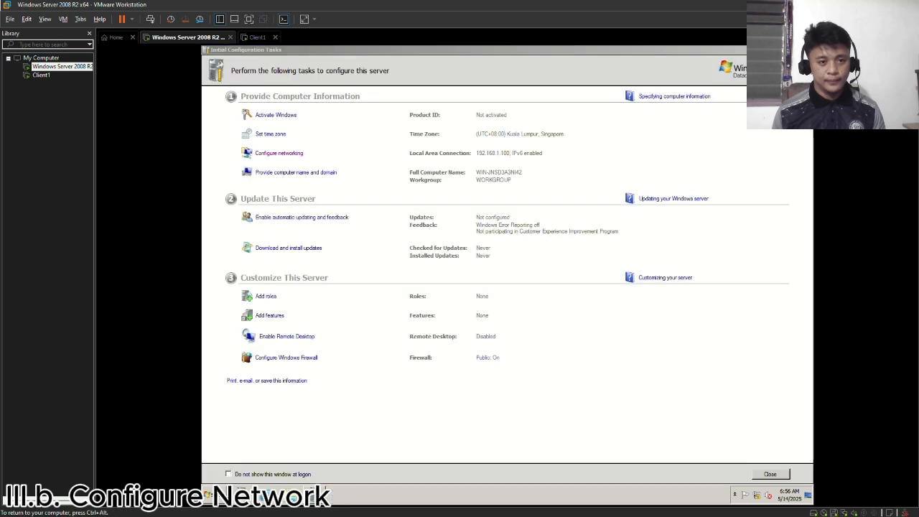
- Set the server's computer description to ASUS-TUF in System Properties and apply it
{"action": "left_click", "coordinate": [313, 173]}
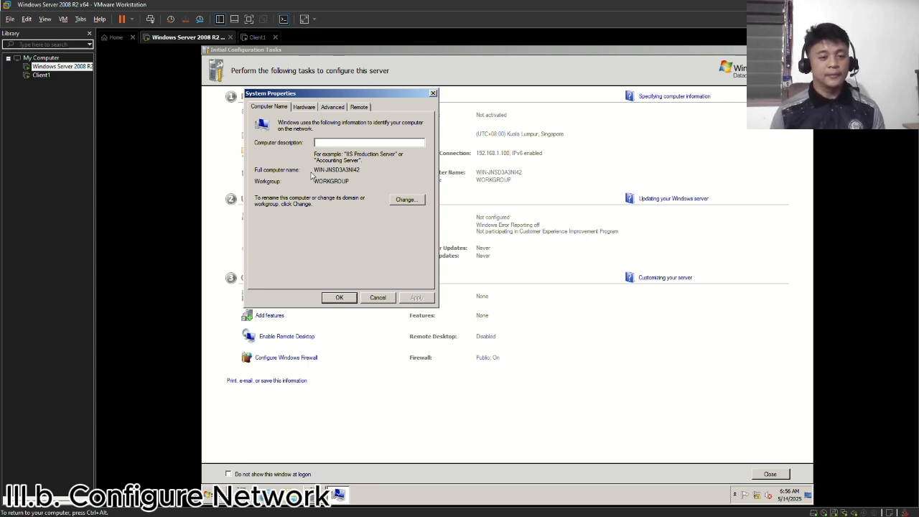
{"action": "type", "text": "ASUS"}
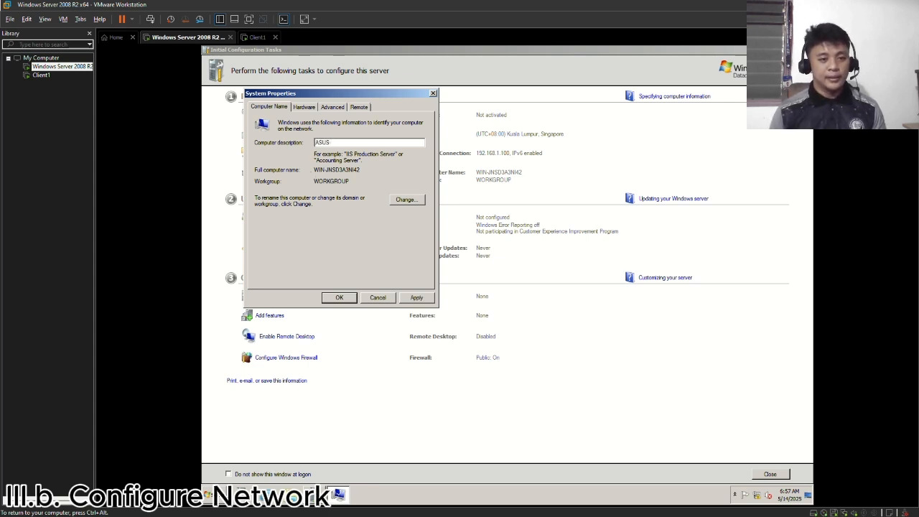
{"action": "type", "text": "-TUF"}
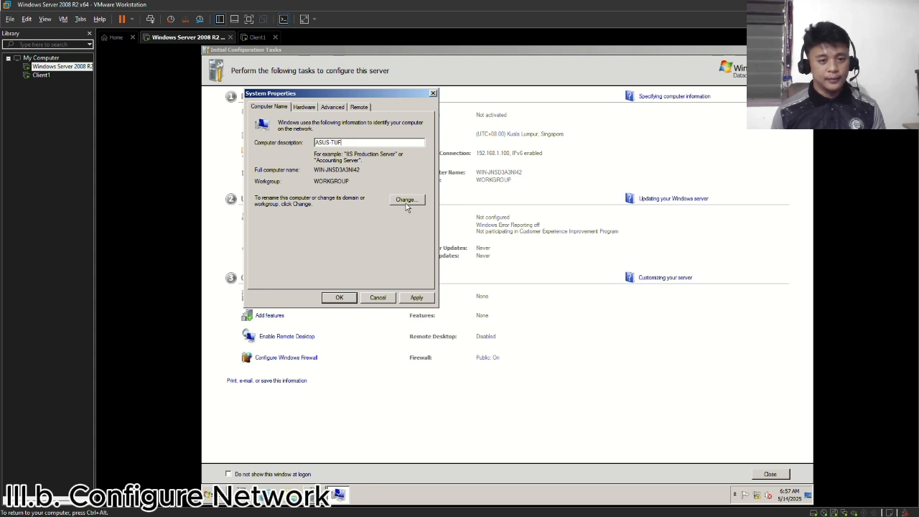
{"action": "left_click", "coordinate": [415, 297]}
{"action": "left_click", "coordinate": [414, 201]}
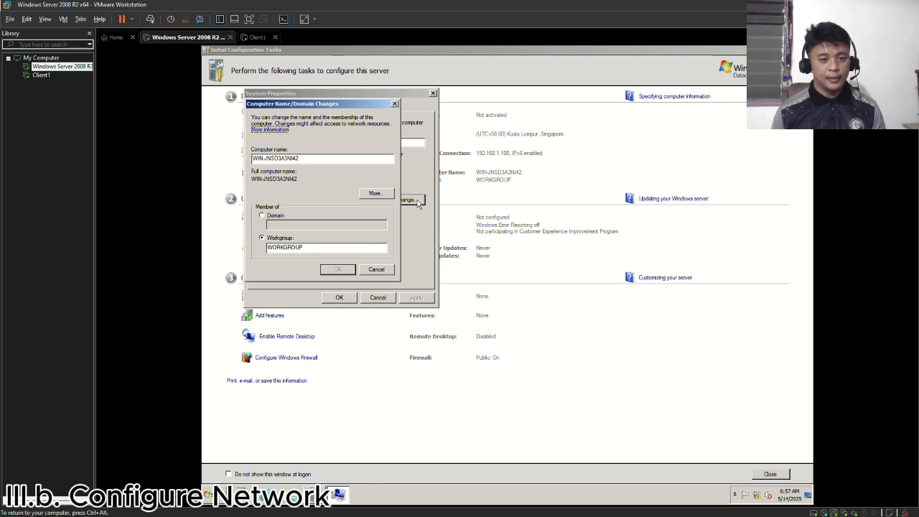
{"action": "left_click", "coordinate": [393, 104]}
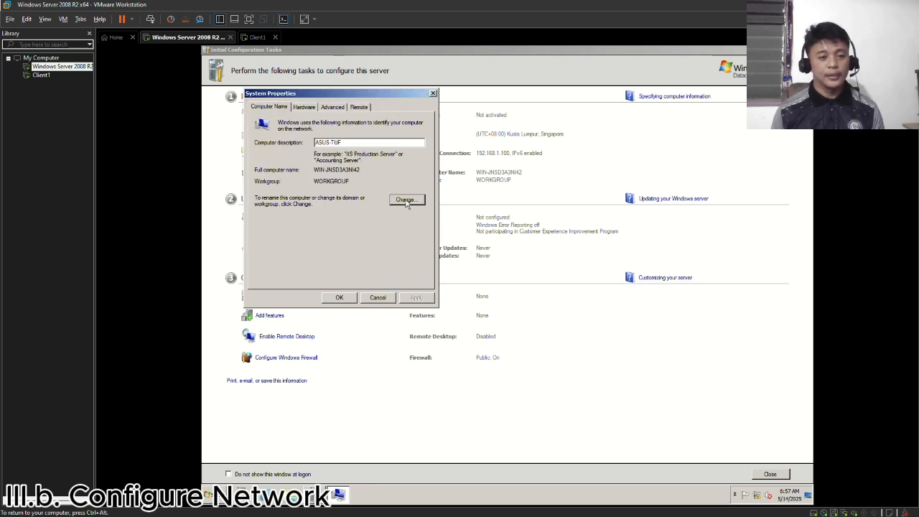
- Rename the server computer as Server and restart it immediately to apply the change
{"action": "left_click", "coordinate": [407, 201]}
{"action": "left_click_drag", "start_coordinate": [359, 160], "coordinate": [239, 161]}
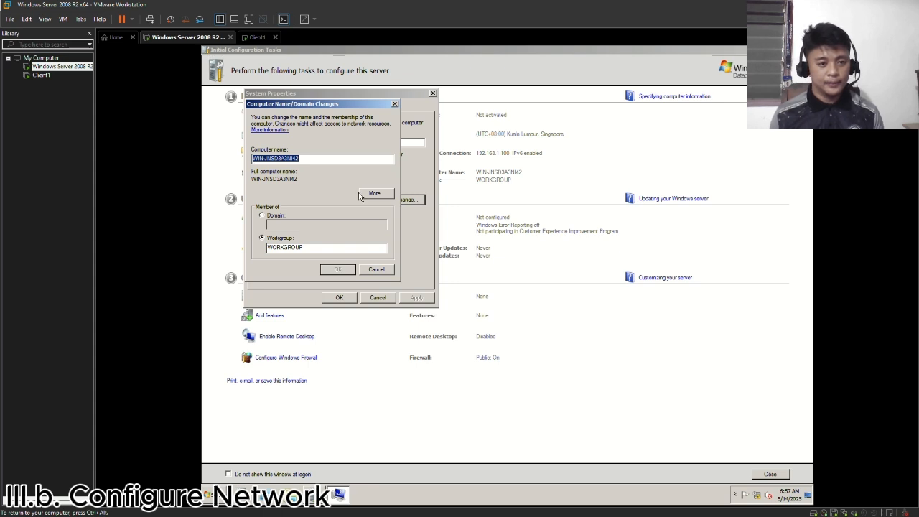
{"action": "left_click", "coordinate": [386, 195]}
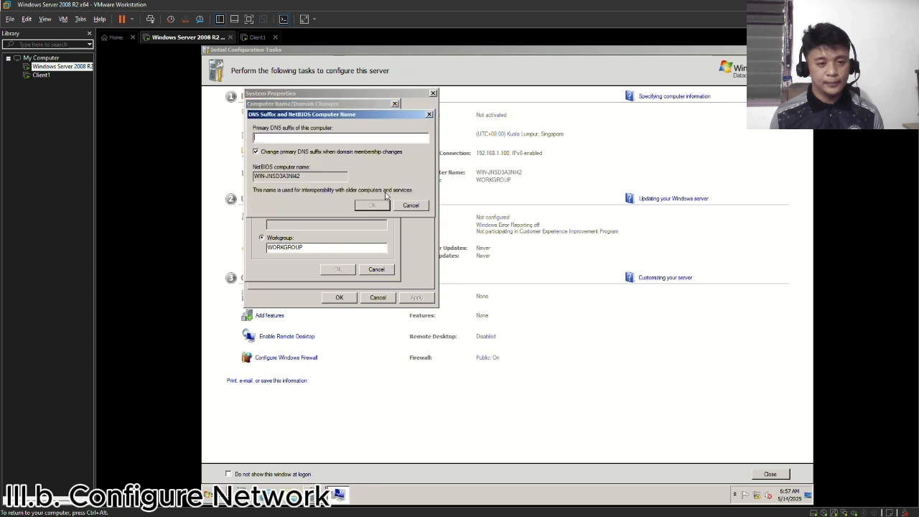
{"action": "left_click", "coordinate": [429, 114]}
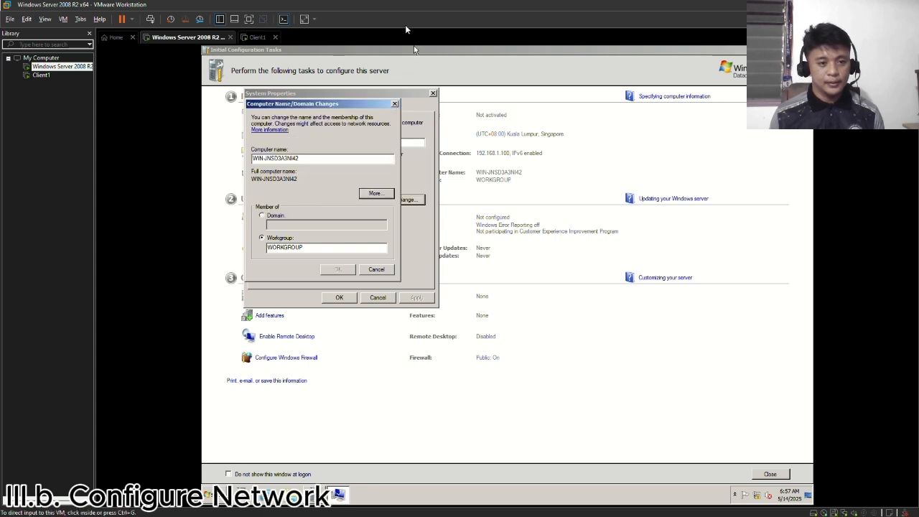
{"action": "left_click_drag", "start_coordinate": [316, 156], "coordinate": [251, 158]}
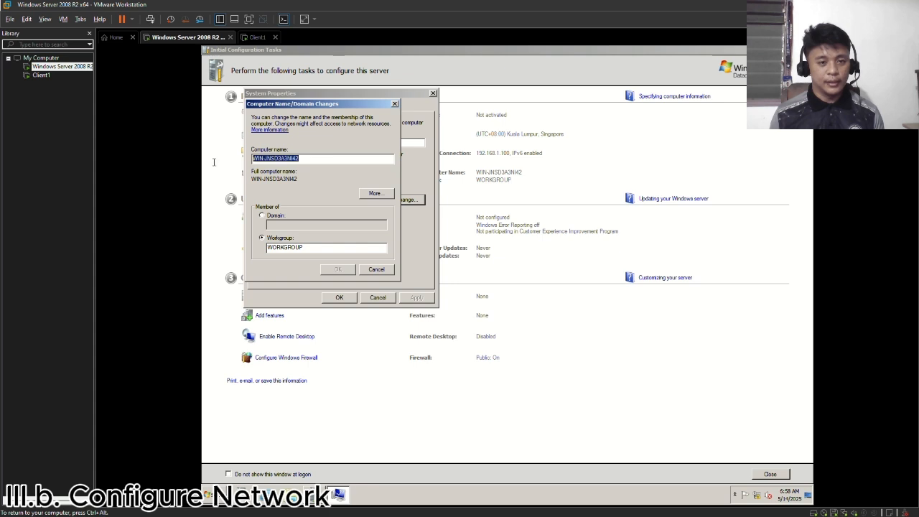
{"action": "type", "text": "Server"}
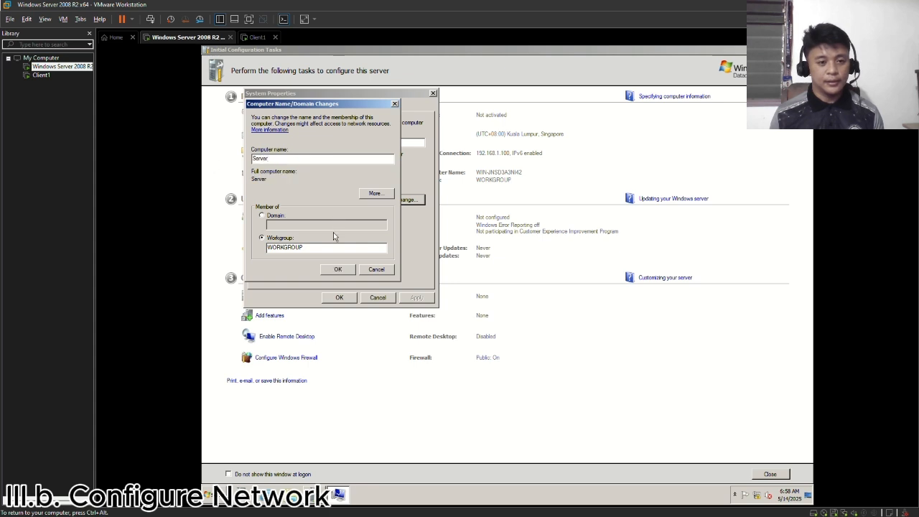
{"action": "left_click", "coordinate": [336, 269]}
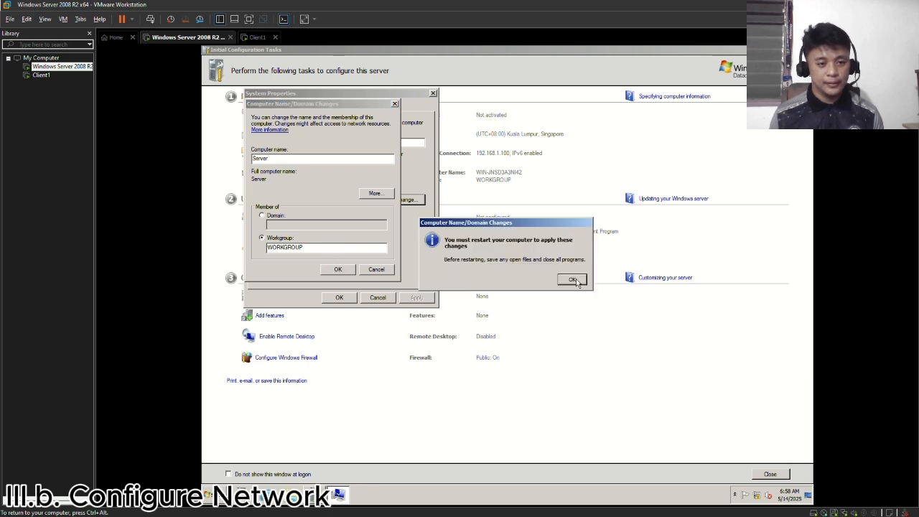
{"action": "left_click", "coordinate": [574, 280]}
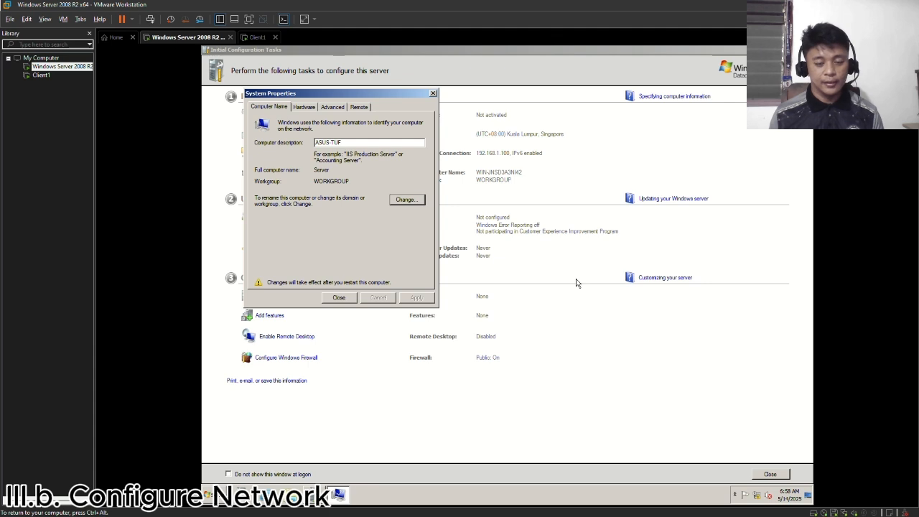
{"action": "left_click", "coordinate": [347, 297]}
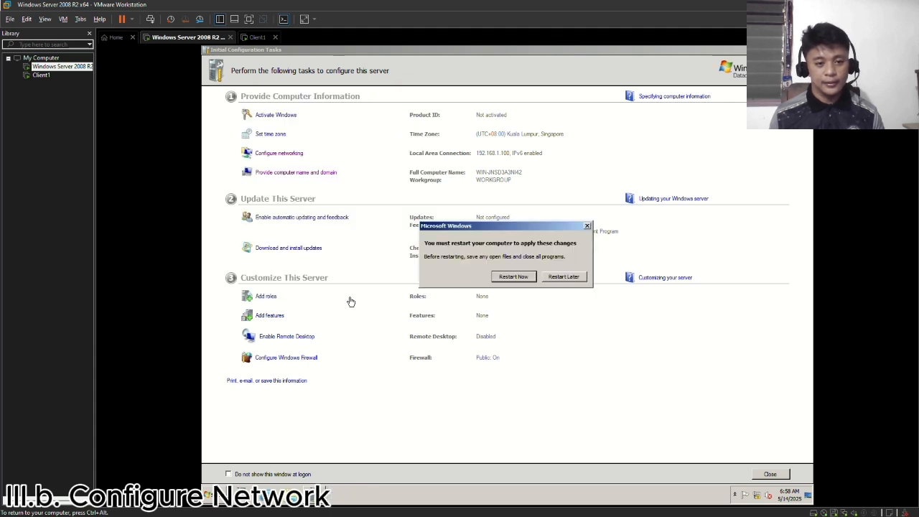
{"action": "left_click", "coordinate": [510, 278]}
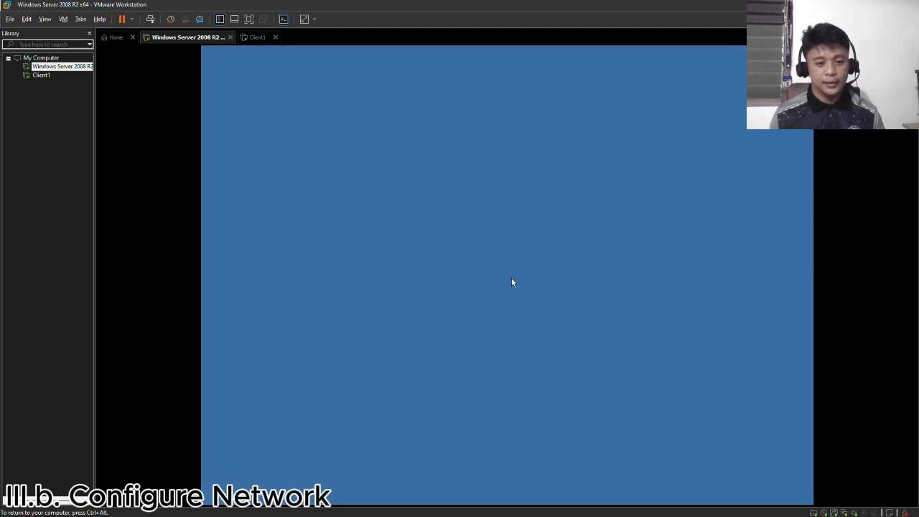